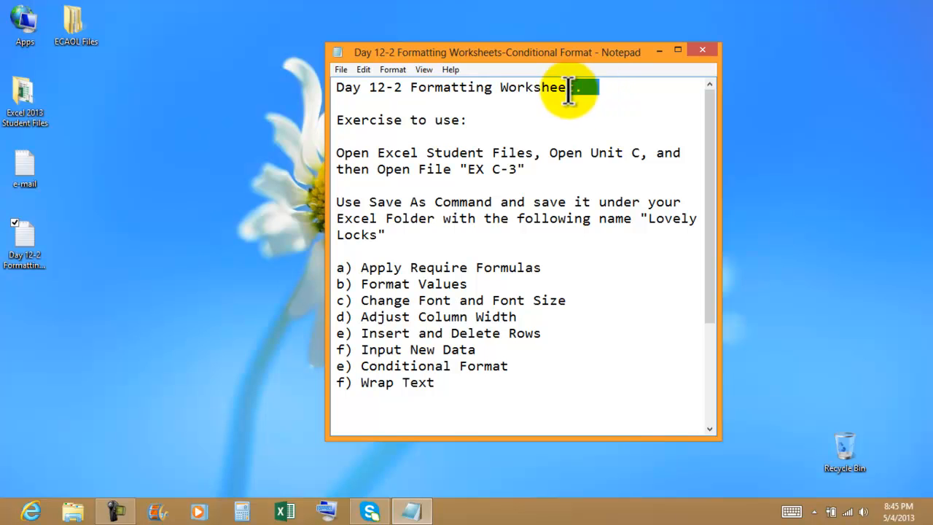
Deselect the highlighted title text in the Notepad exercise instructions.
left_click(487, 125)
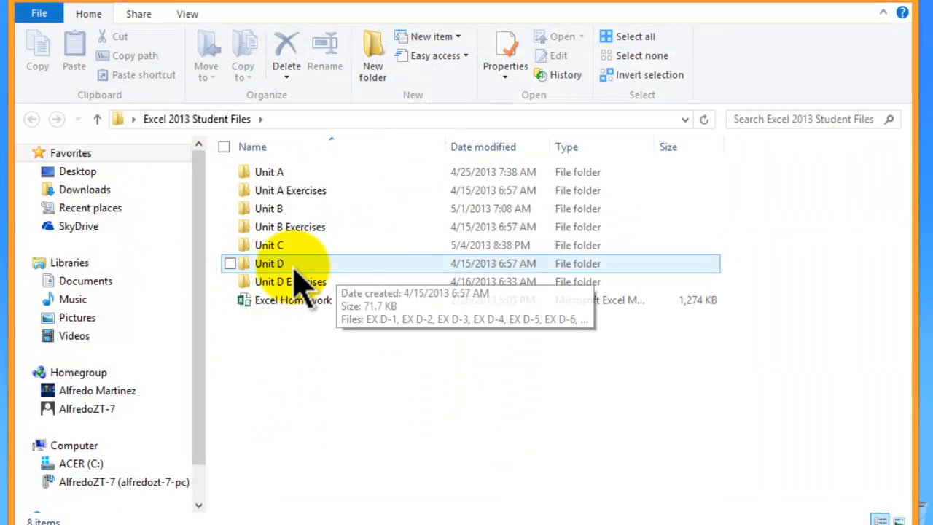
Go into the Unit C folder and open workbook EX C-3 in Excel.
left_click(293, 250)
double_click(293, 248)
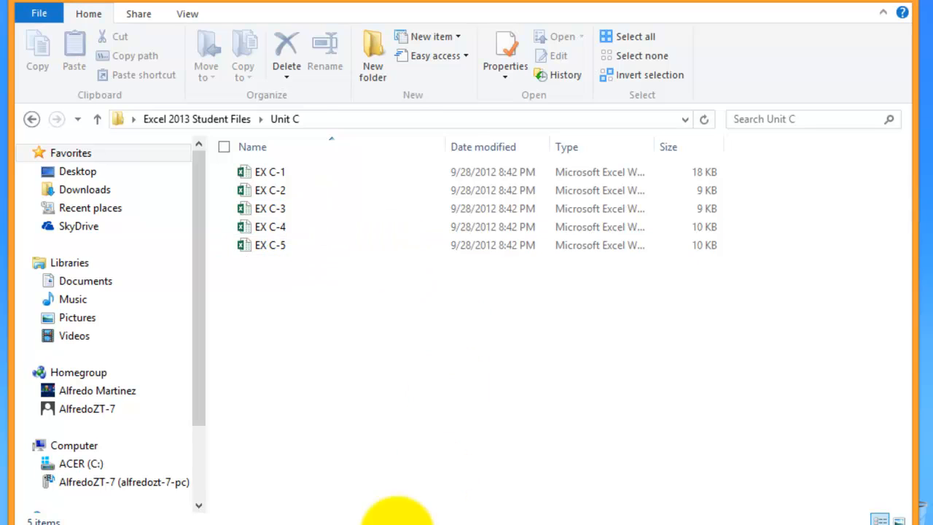
left_click(350, 524)
left_click(236, 412)
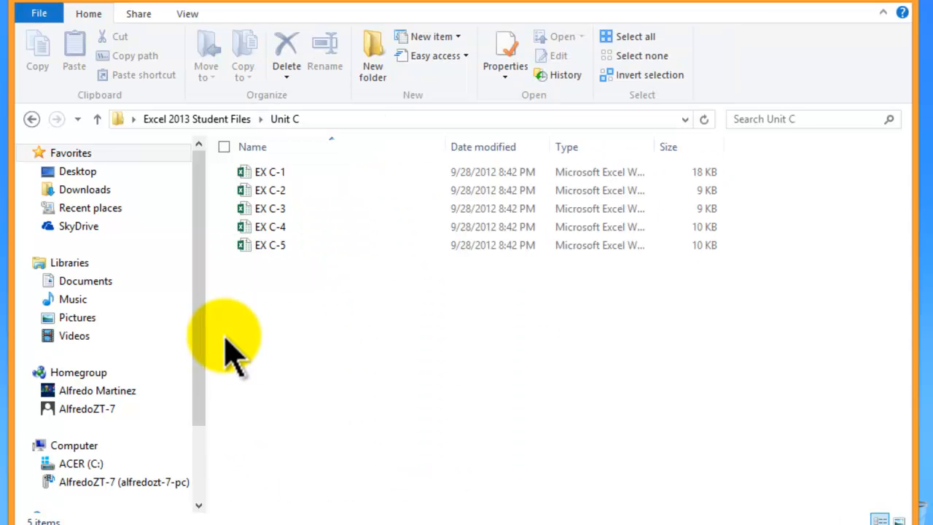
double_click(295, 207)
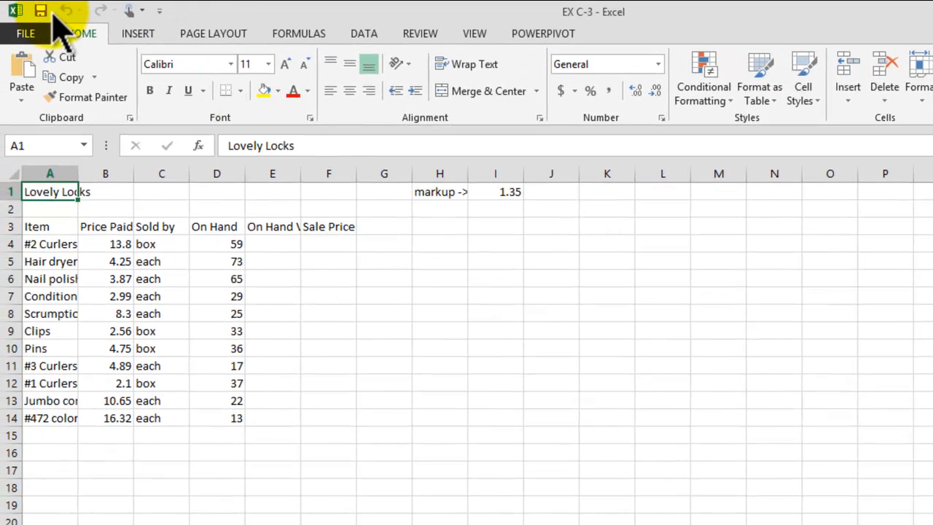
Save the workbook as 'Lovely Locks Inventory 5-2013' in the Excel 2013 Files 4-17-2013 folder.
left_click(33, 38)
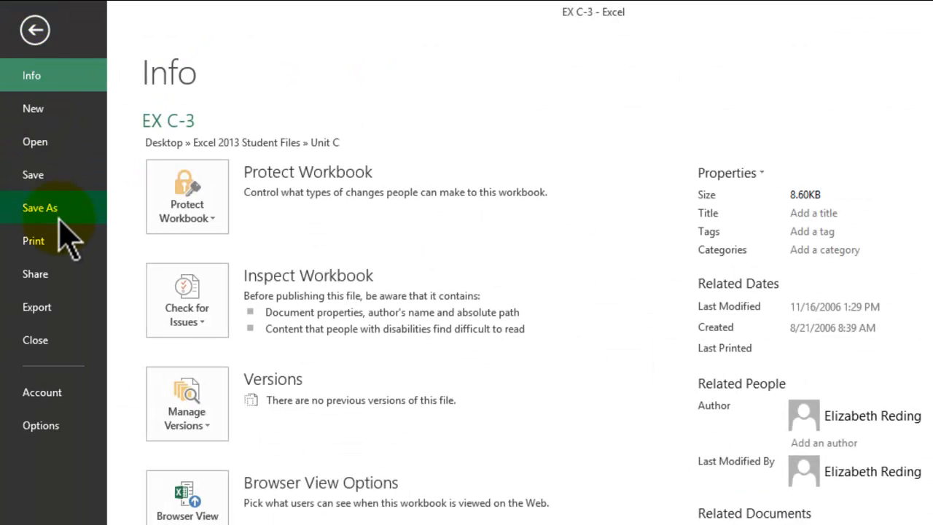
left_click(59, 217)
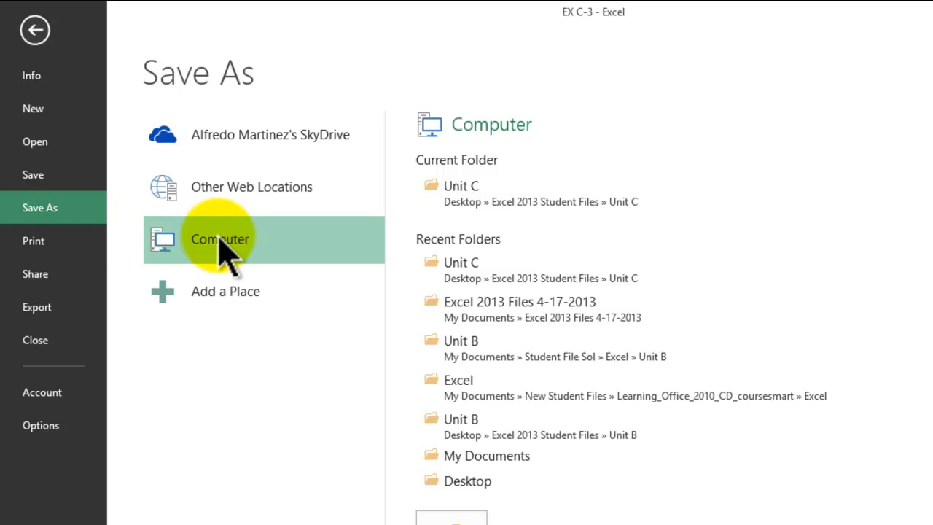
left_click(508, 306)
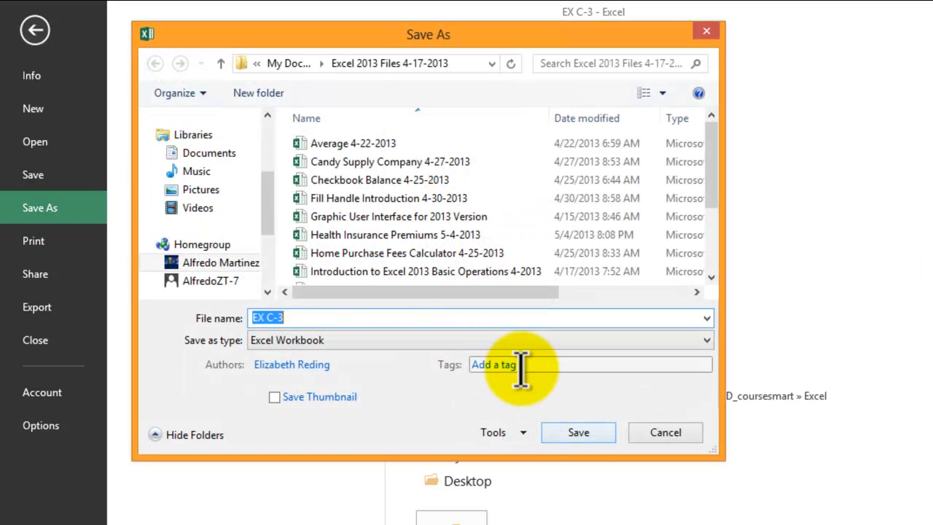
type("Lovely")
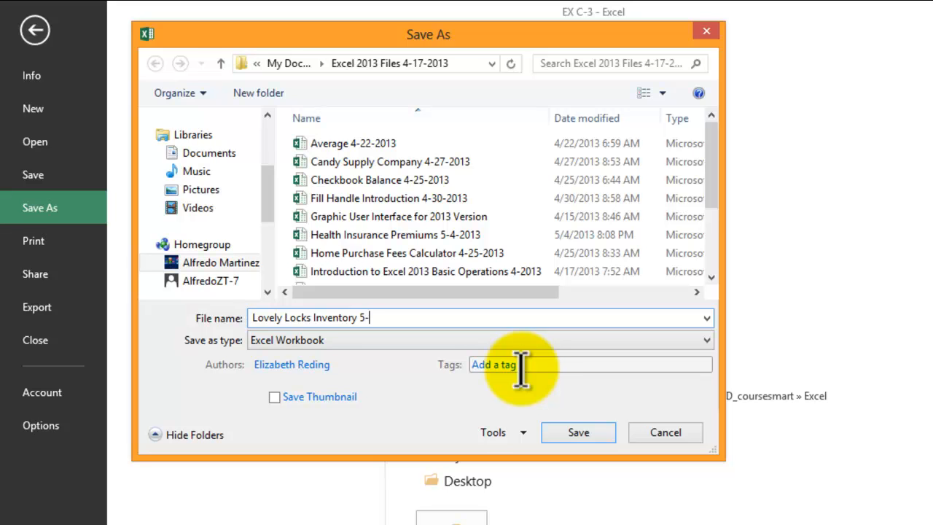
key("Return")
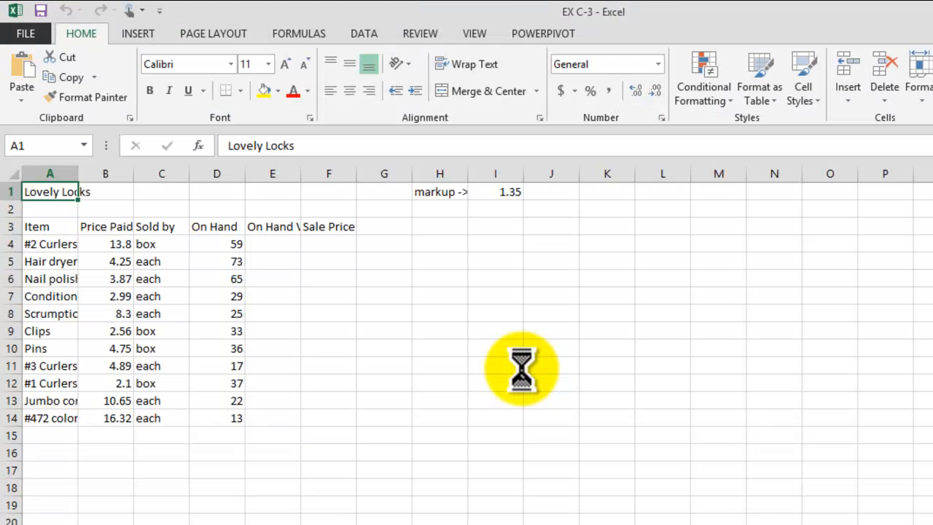
left_click(518, 360)
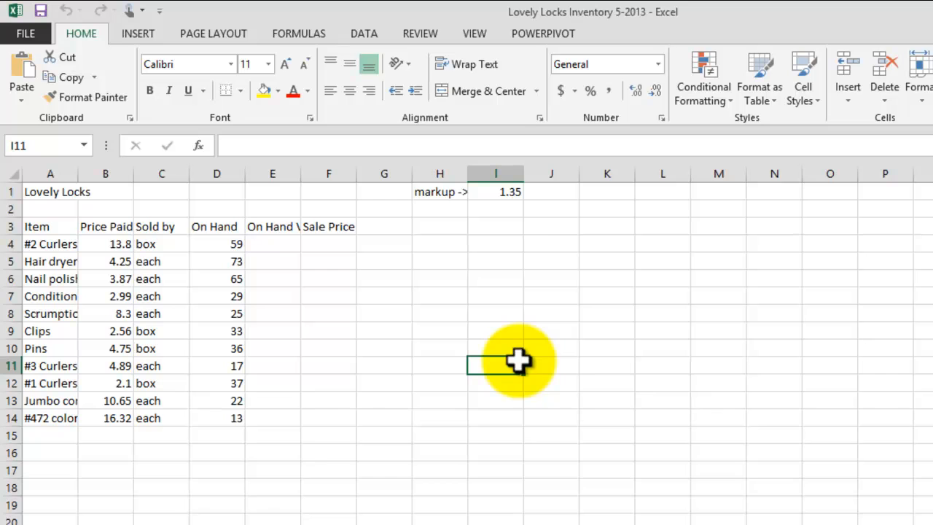
key("alt+Tab")
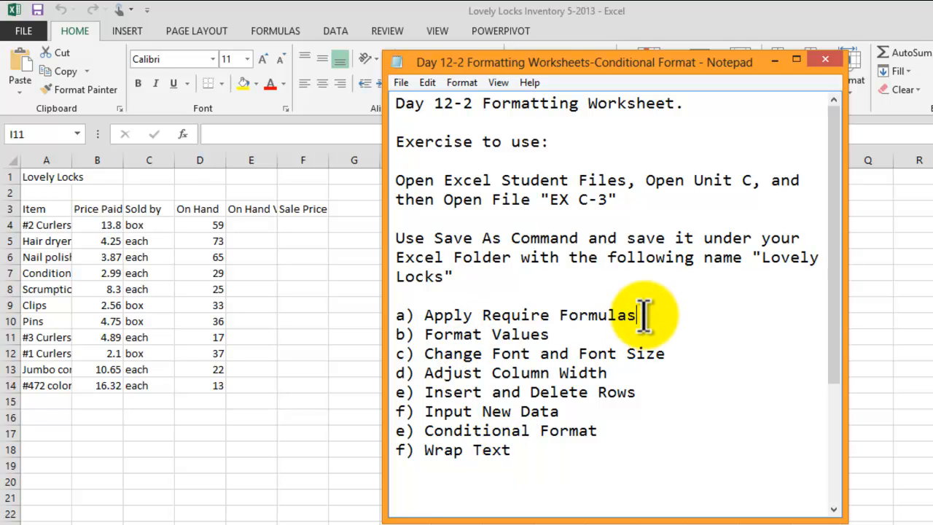
left_click(562, 334)
left_click(677, 357)
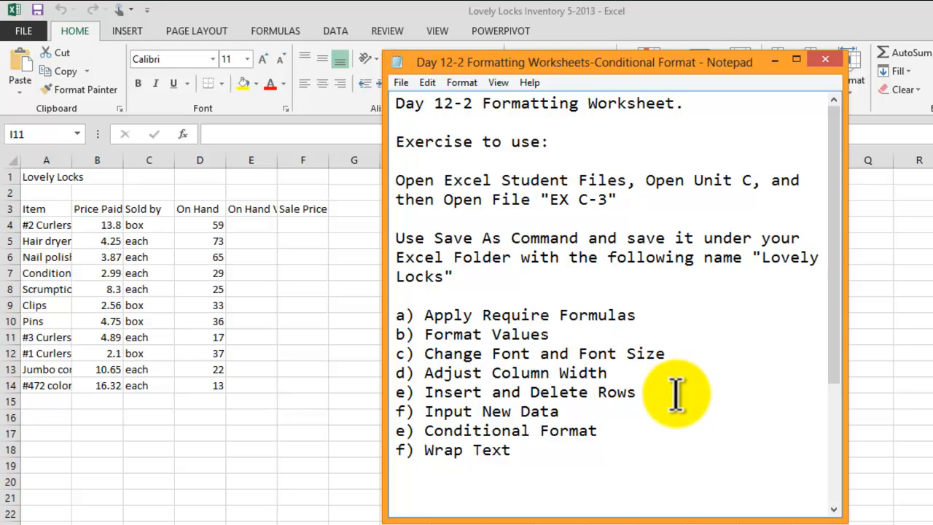
left_click(677, 396)
left_click(588, 412)
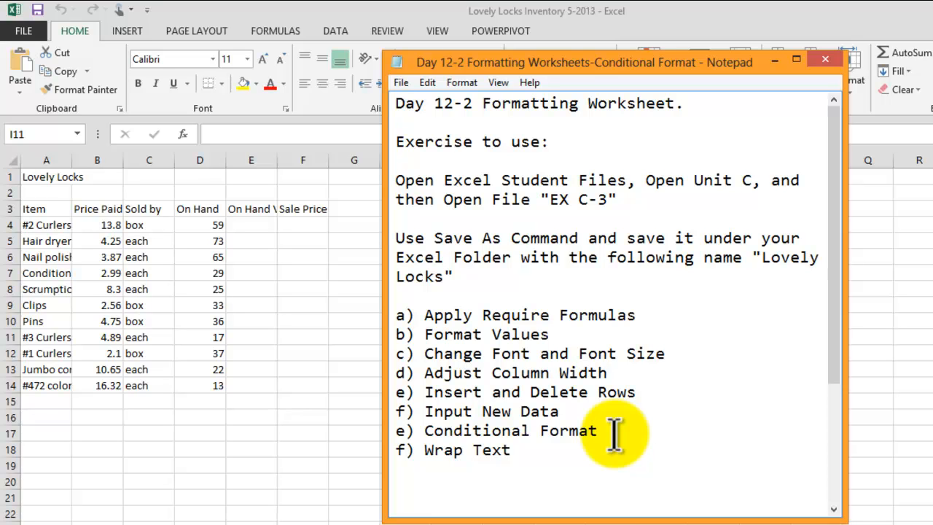
left_click(615, 436)
left_click(537, 450)
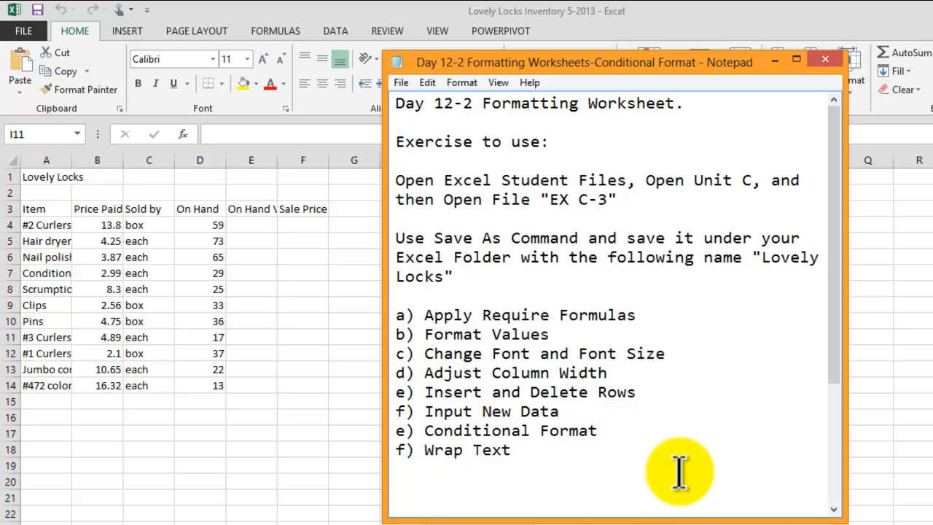
left_click(776, 60)
left_click(455, 451)
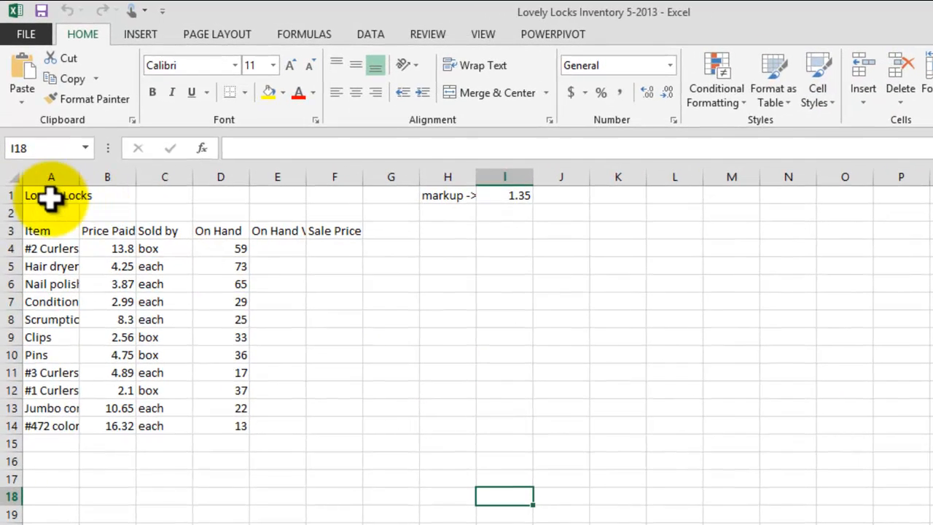
left_click(45, 177)
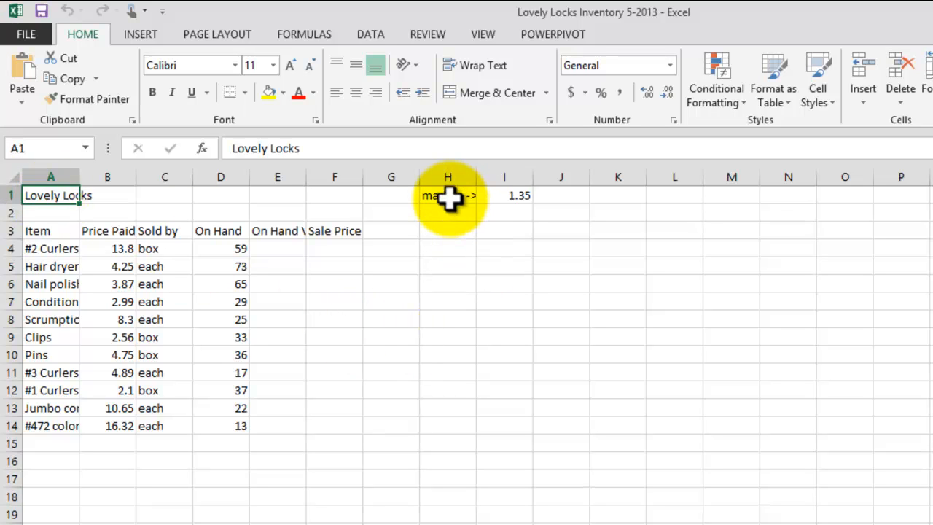
left_click(449, 197)
left_click(524, 195)
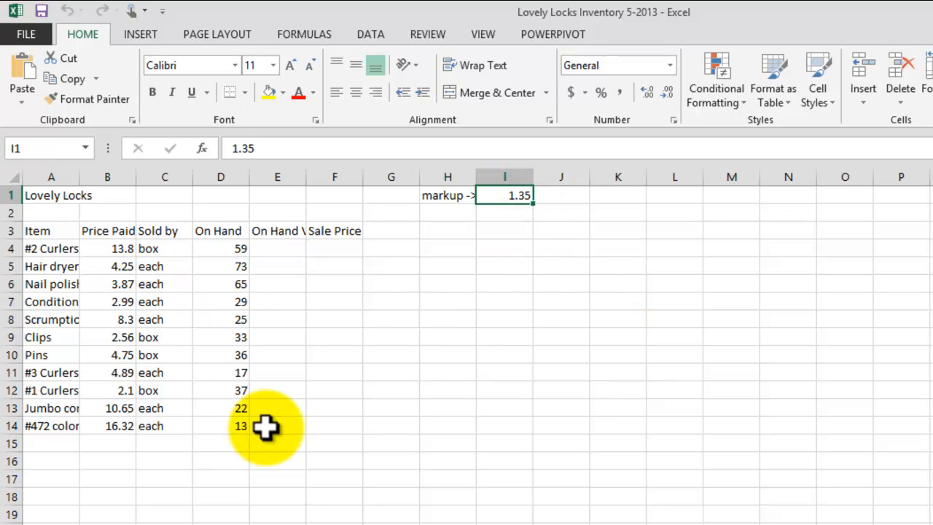
left_click(45, 232)
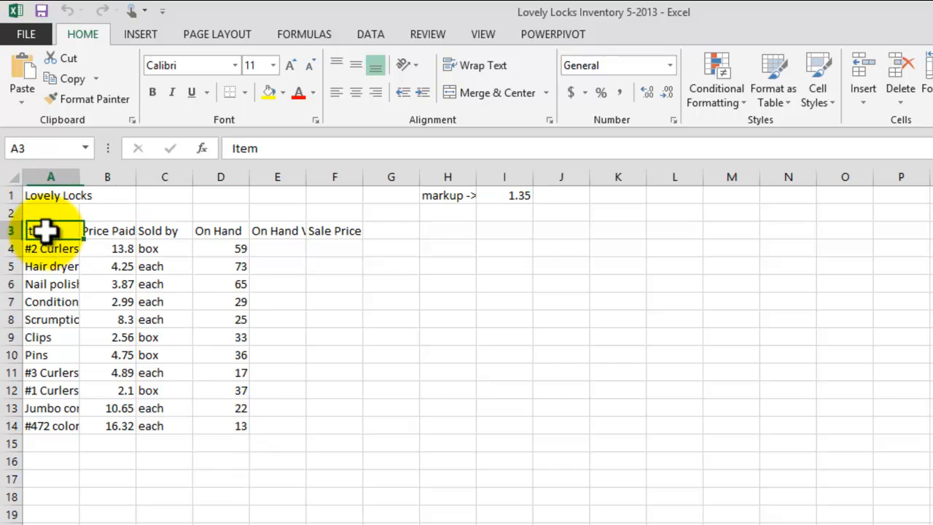
Autofit columns A and E, and adjust widths of columns B, D and F.
double_click(80, 176)
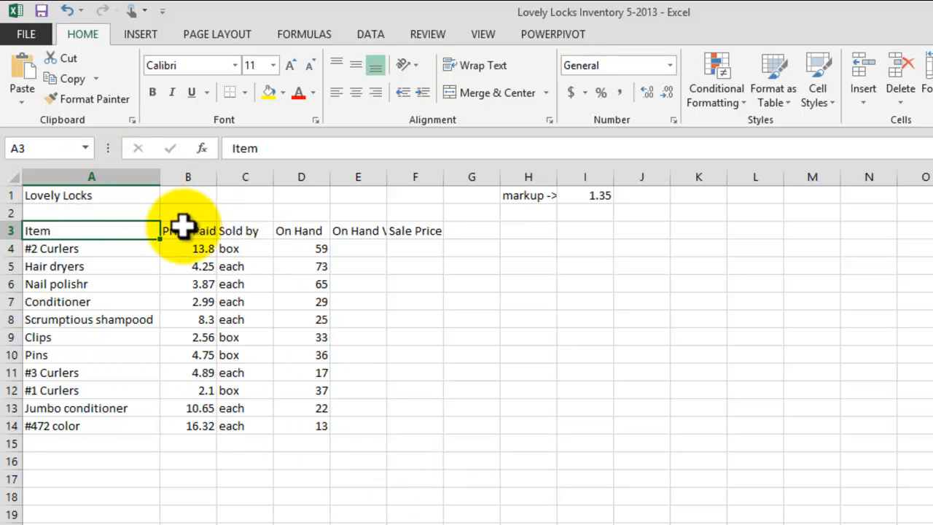
left_click_drag(216, 177, 267, 177)
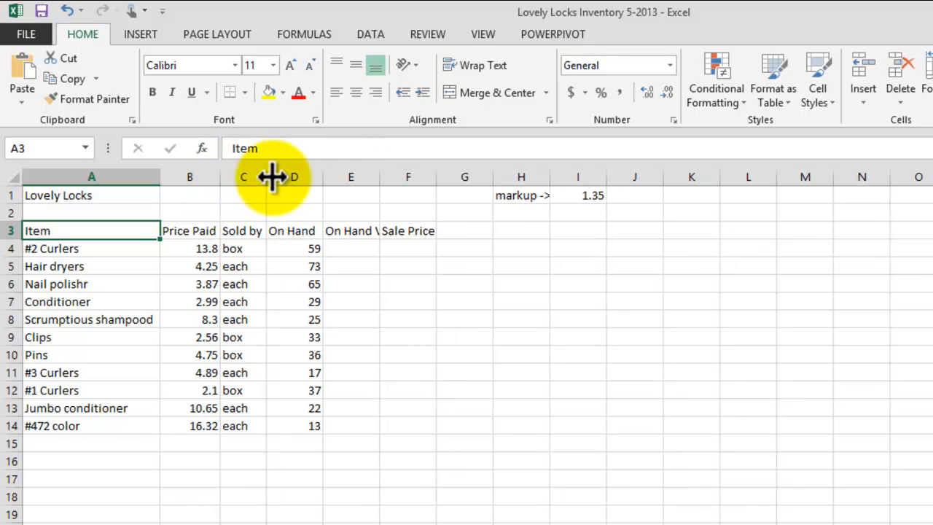
left_click_drag(325, 178, 320, 177)
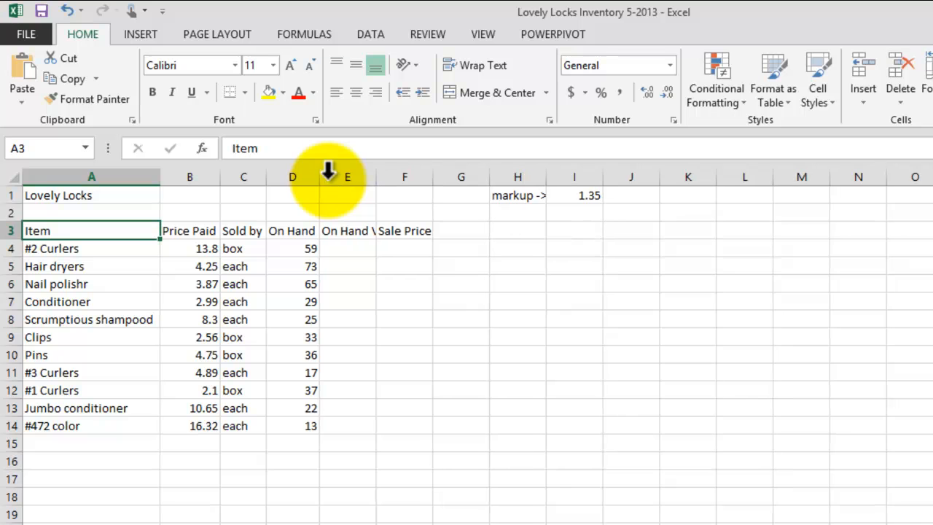
double_click(376, 176)
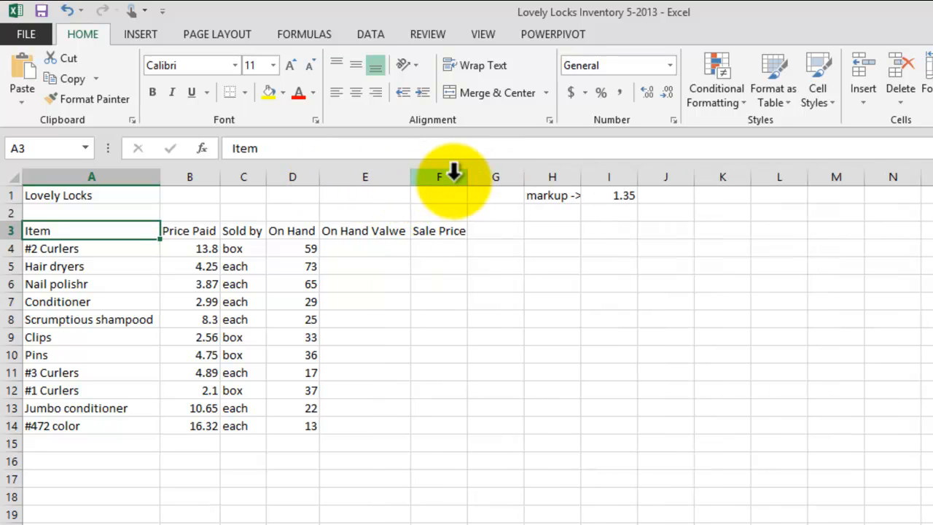
left_click_drag(463, 175, 467, 176)
left_click(510, 386)
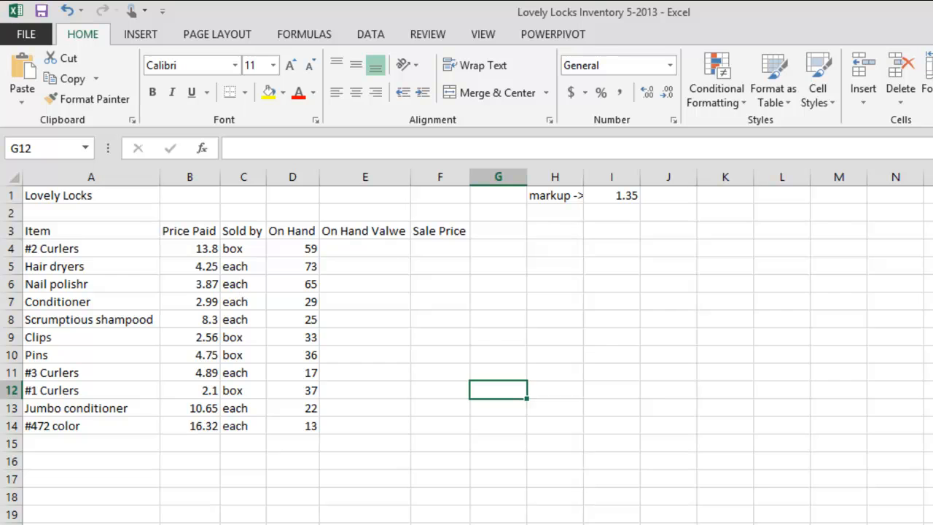
key("alt+Tab")
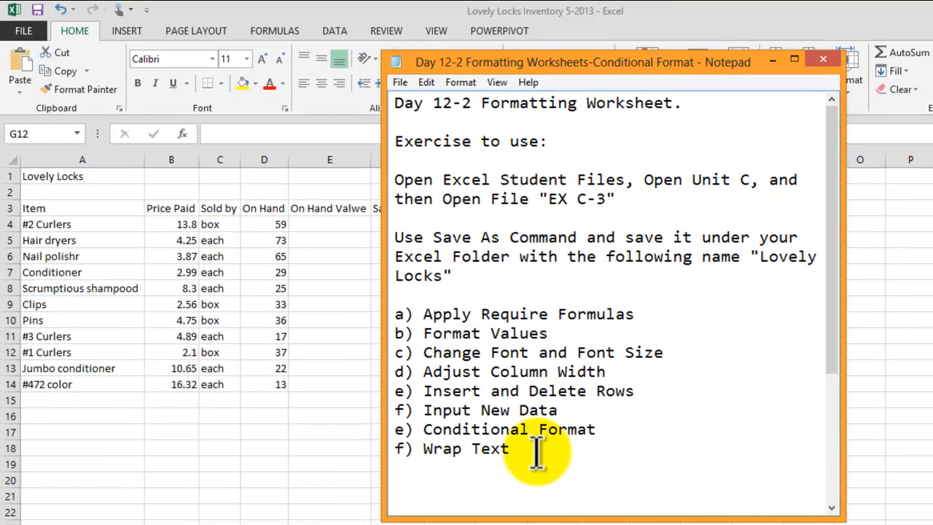
Add the task 'g) Spelling or Proof Read' on a new line below 'f) Wrap Text'.
left_click(596, 502)
type(")")
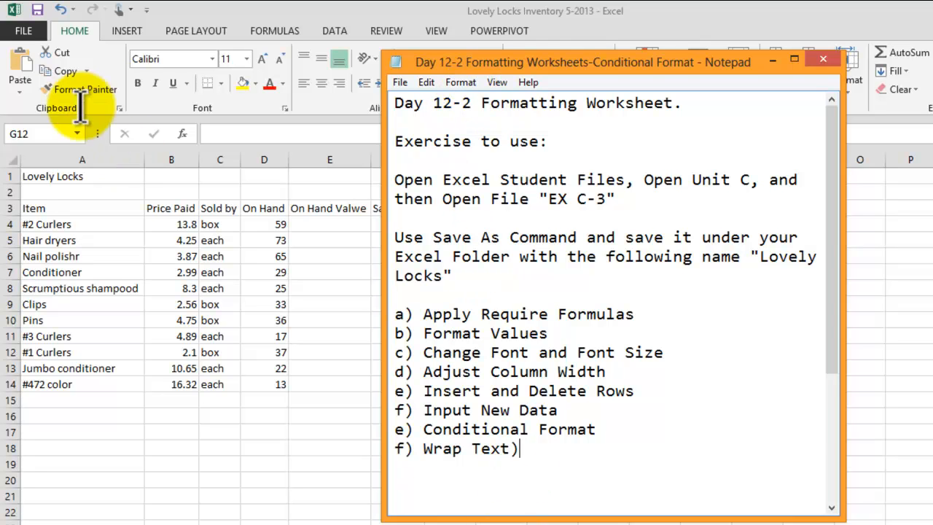
key("BackSpace")
key("Return")
type("g) E")
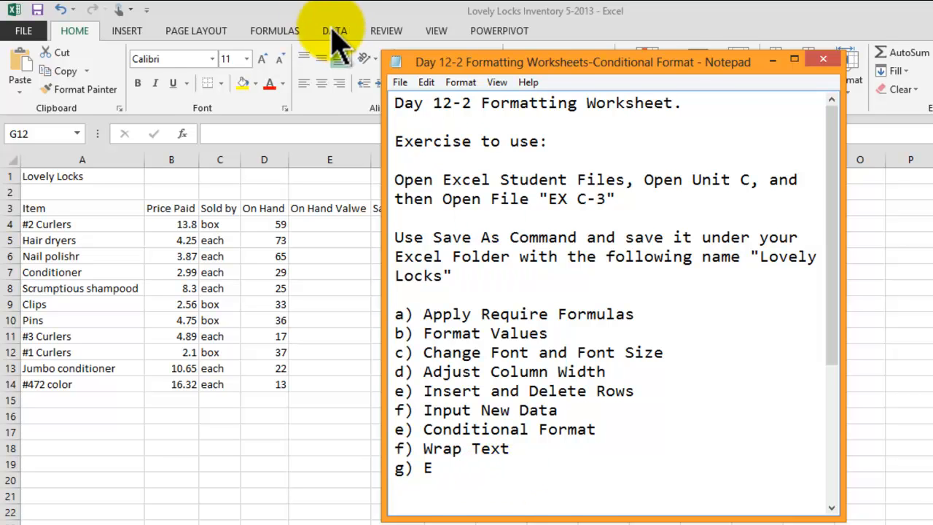
Glance at Excel's Review tab, return to Home, then minimize Notepad to reveal the sheet.
left_click(381, 40)
left_click(385, 31)
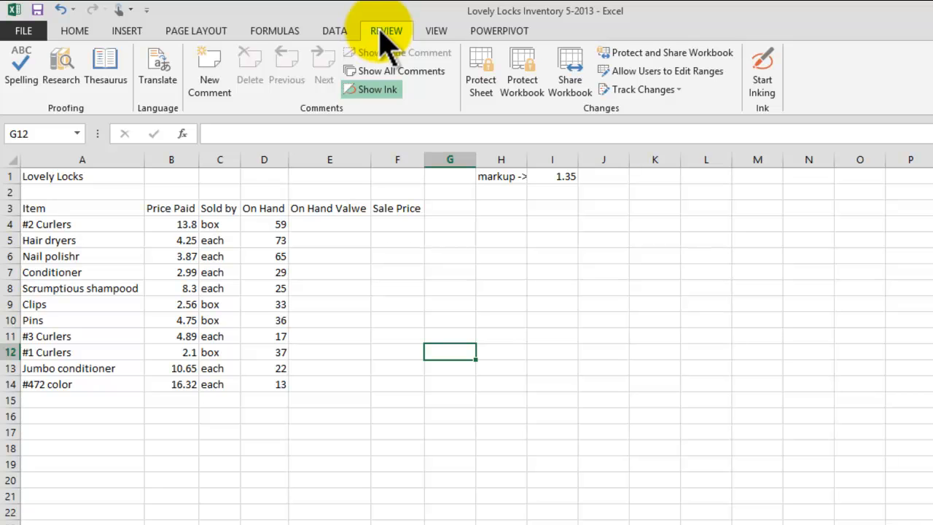
left_click(75, 30)
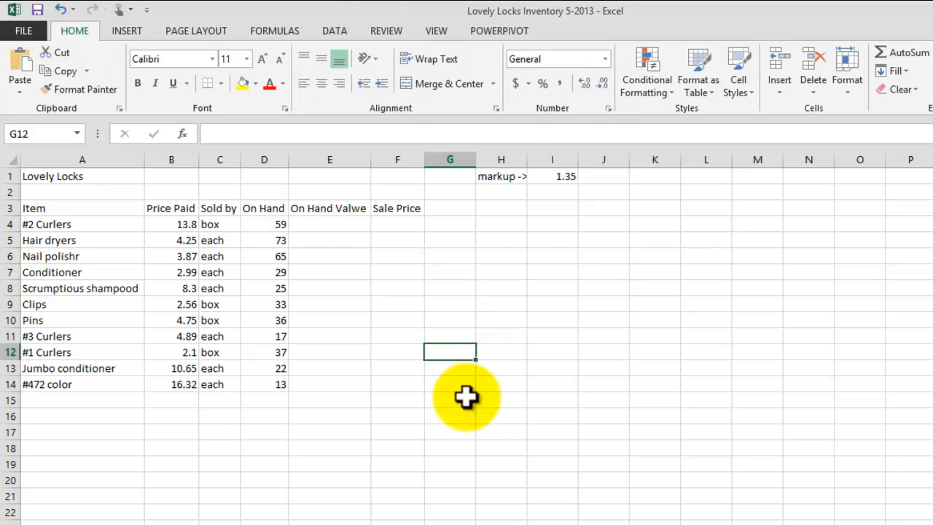
left_click(459, 523)
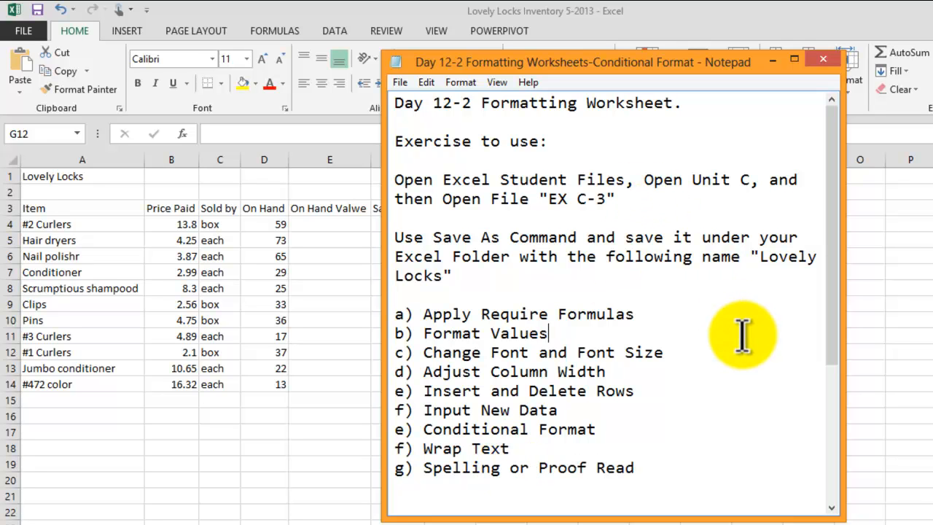
left_click(773, 60)
left_click(619, 289)
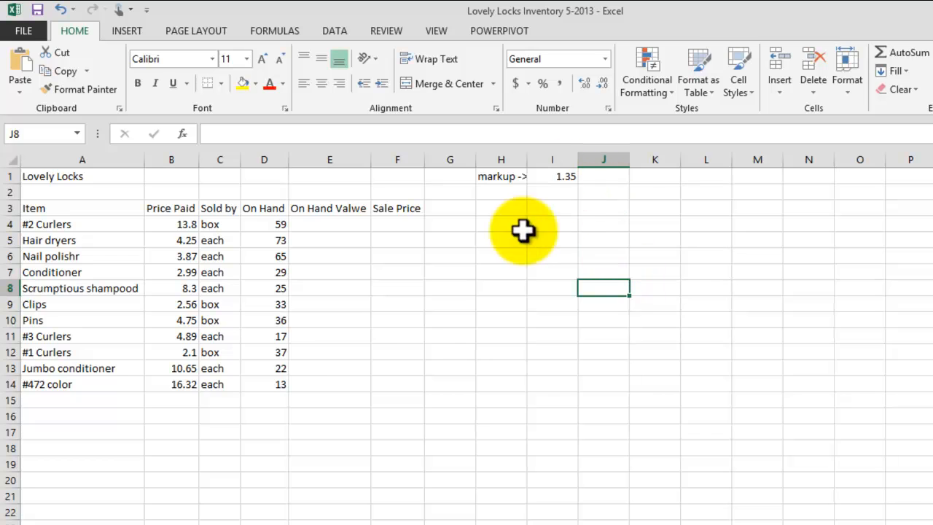
Inspect cells B4 through E4, return to A1, then switch to the Review tab.
left_click(159, 226)
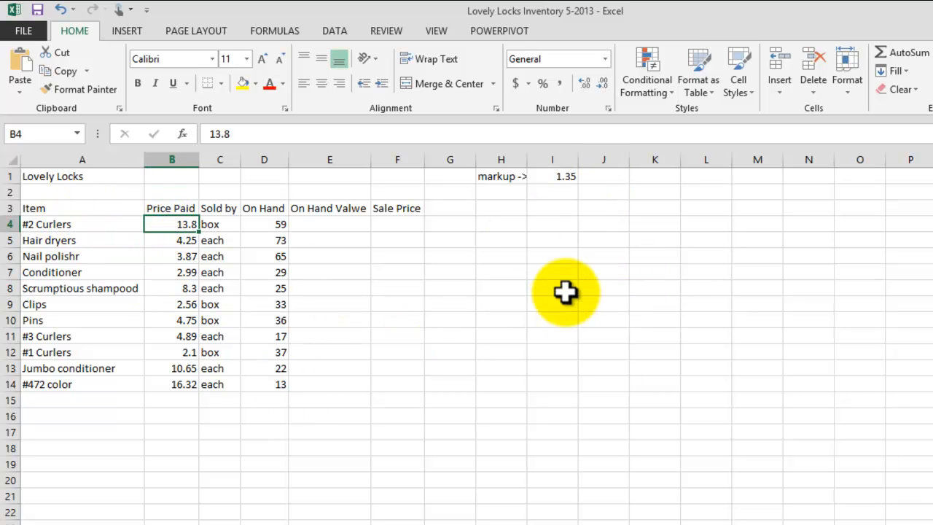
left_click(214, 229)
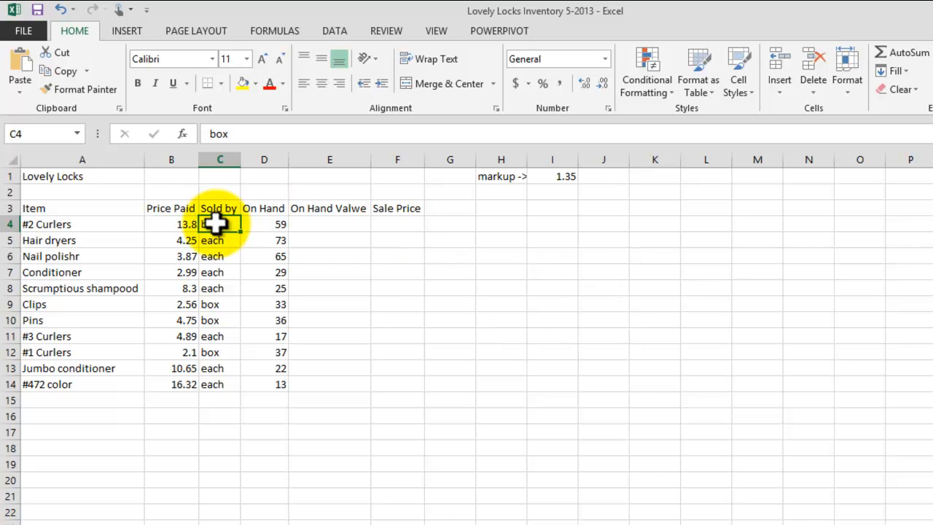
left_click(273, 225)
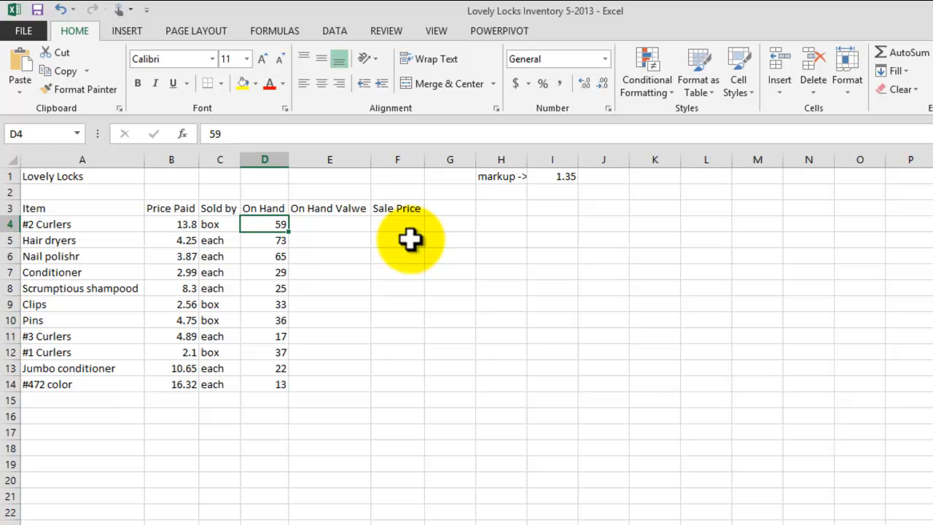
left_click(332, 222)
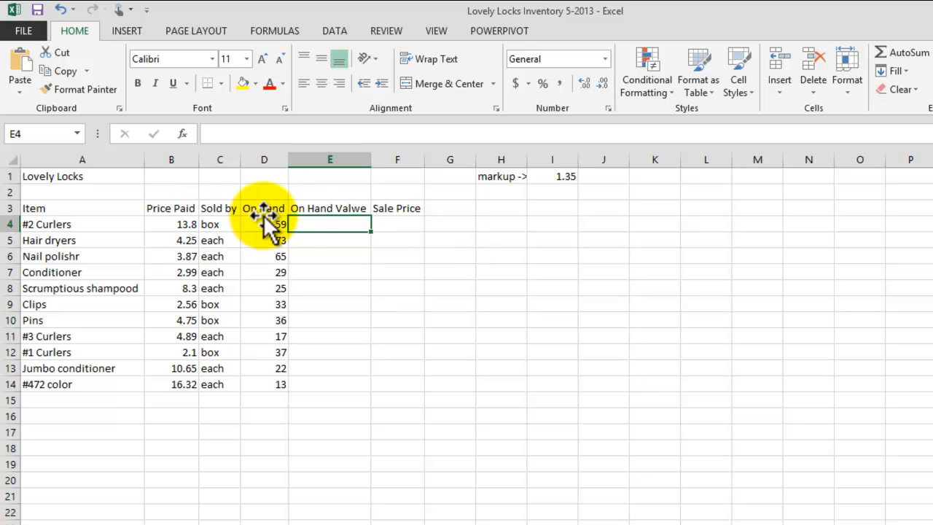
left_click(73, 175)
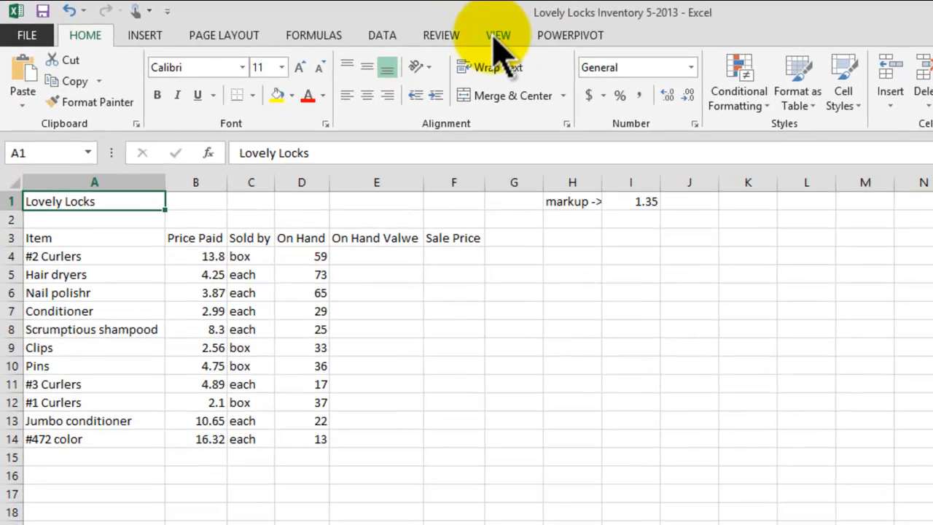
left_click(495, 40)
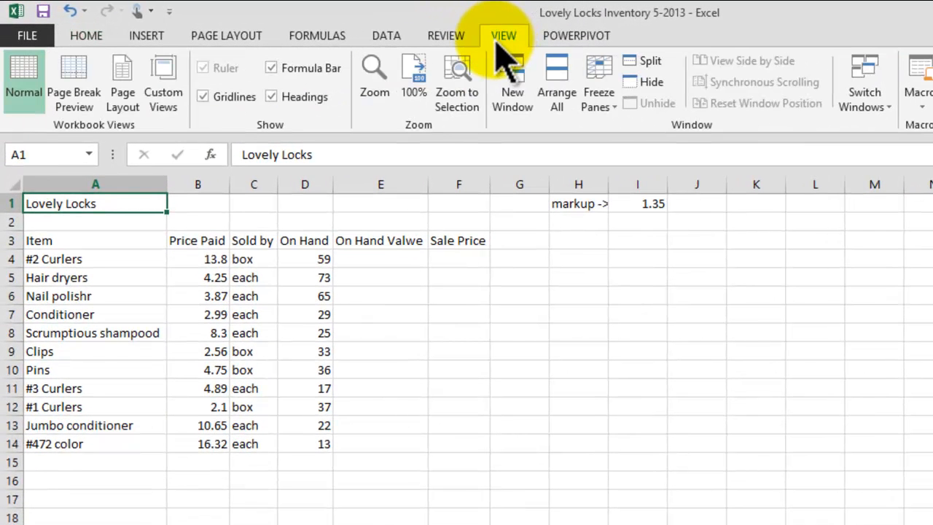
left_click(446, 36)
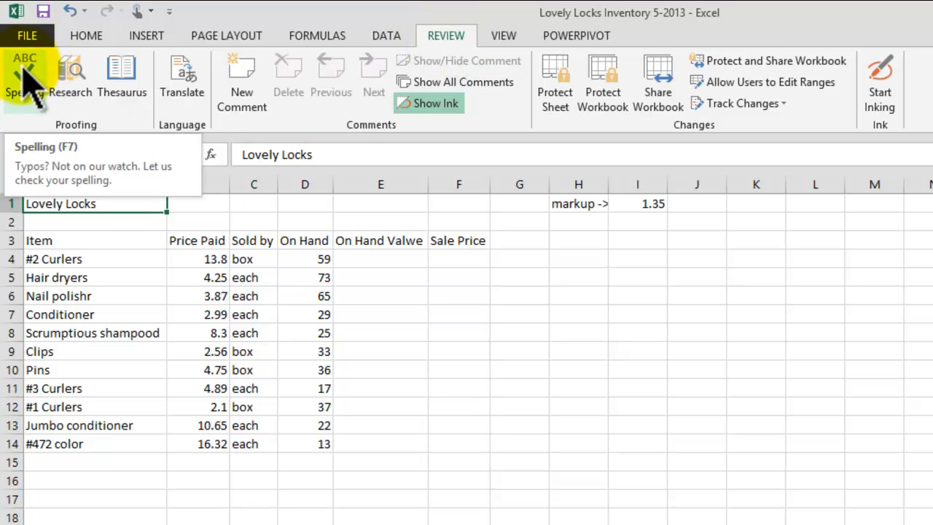
Run the spelling check and replace every 'Valwe' with 'Value'.
left_click(23, 70)
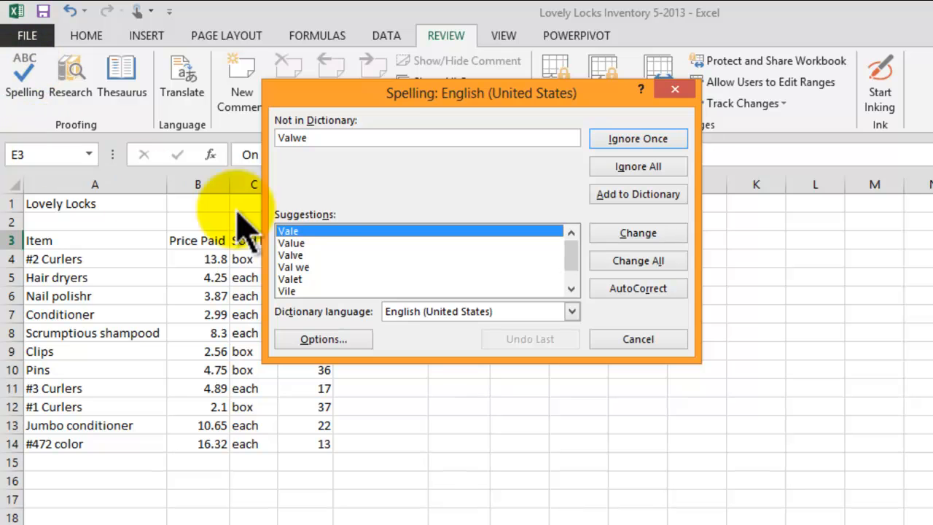
left_click_drag(393, 97, 435, 110)
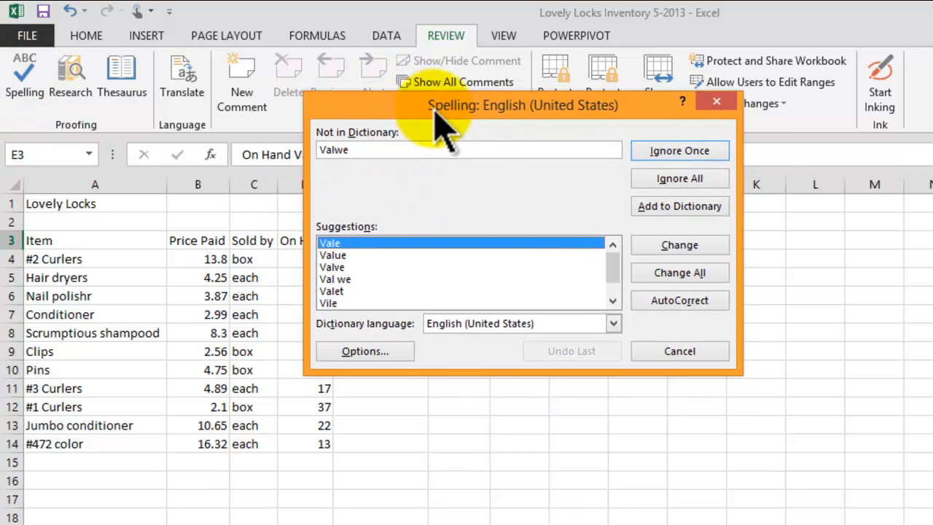
left_click_drag(359, 150, 321, 150)
left_click(360, 150)
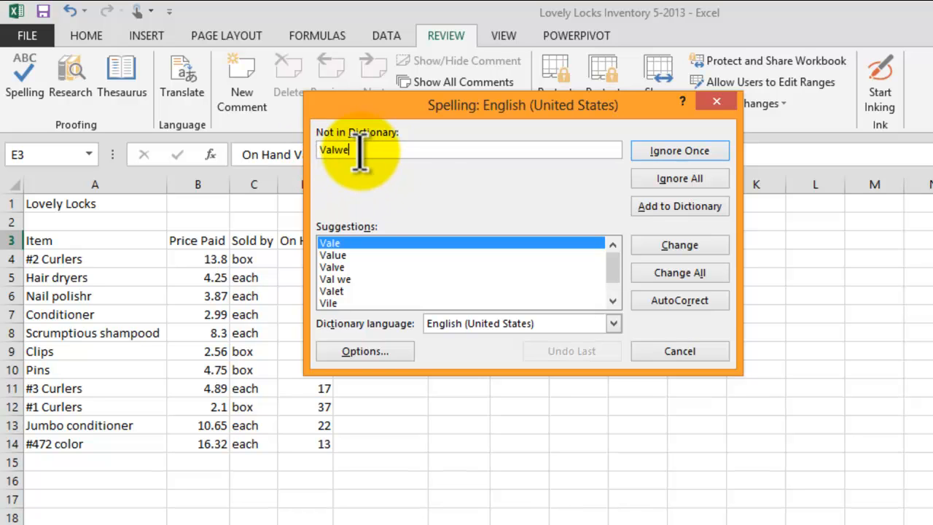
left_click(341, 256)
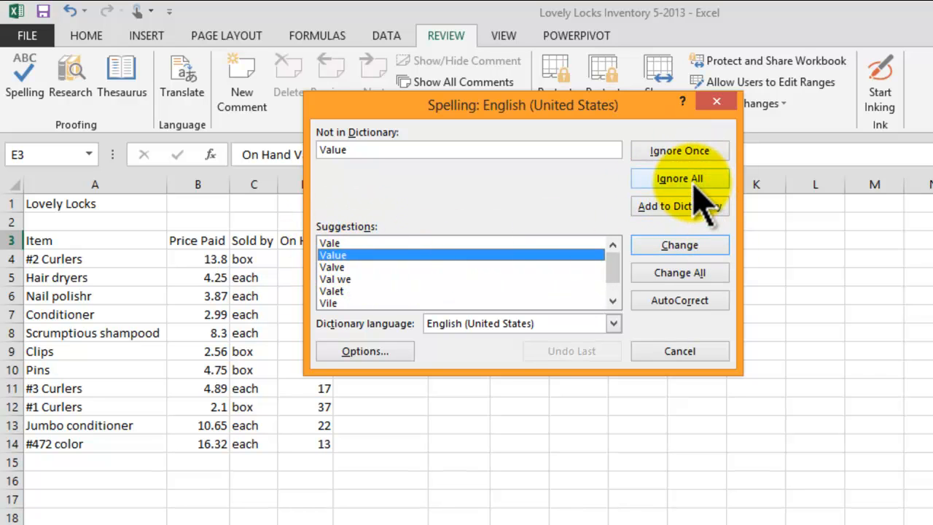
left_click(688, 277)
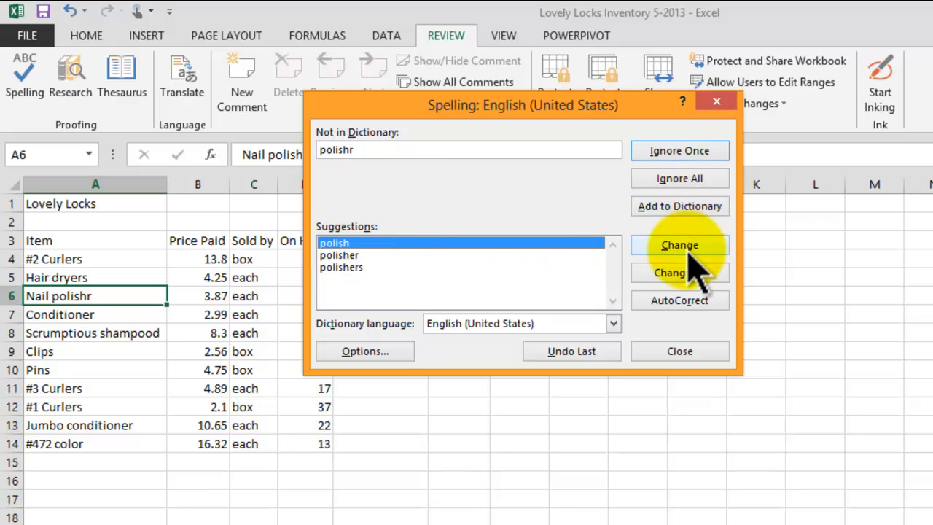
Correct 'polishr' to 'polish' and 'shampood' to 'shampoo', then finish the spelling check.
left_click(679, 277)
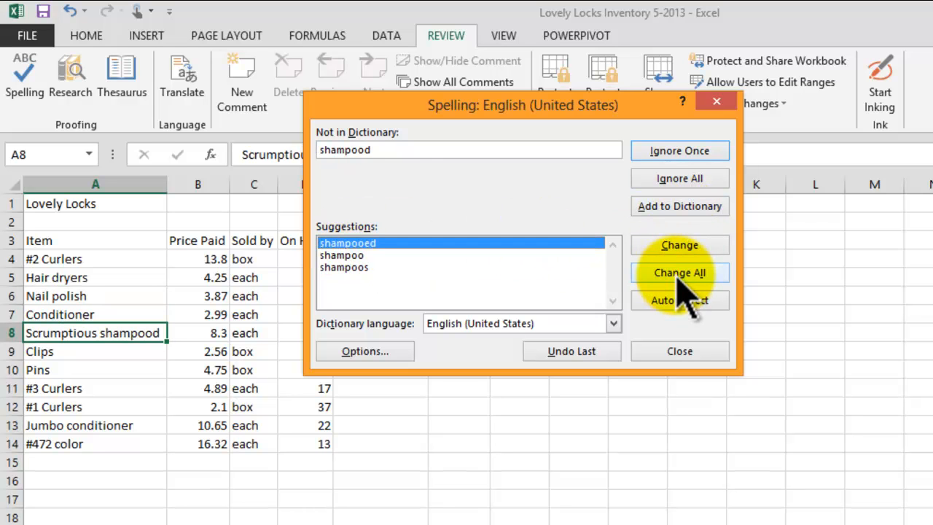
left_click(358, 255)
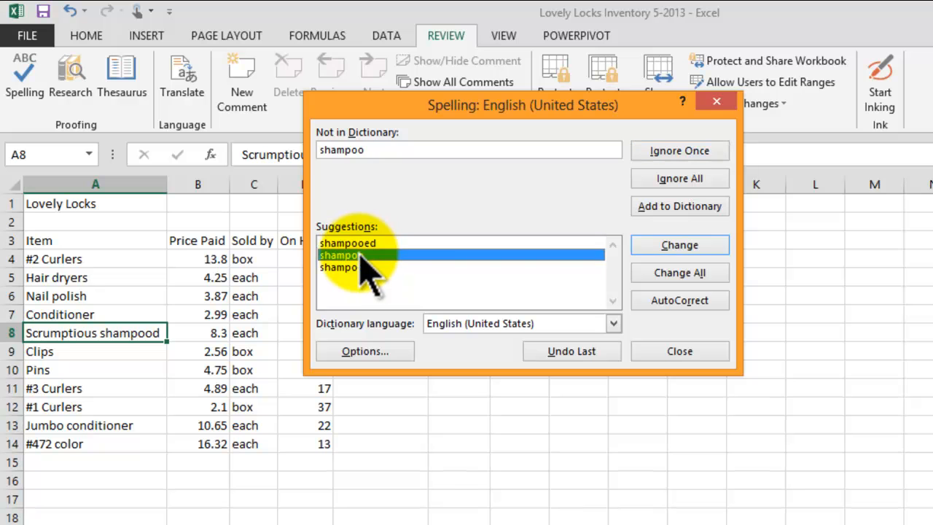
left_click(680, 250)
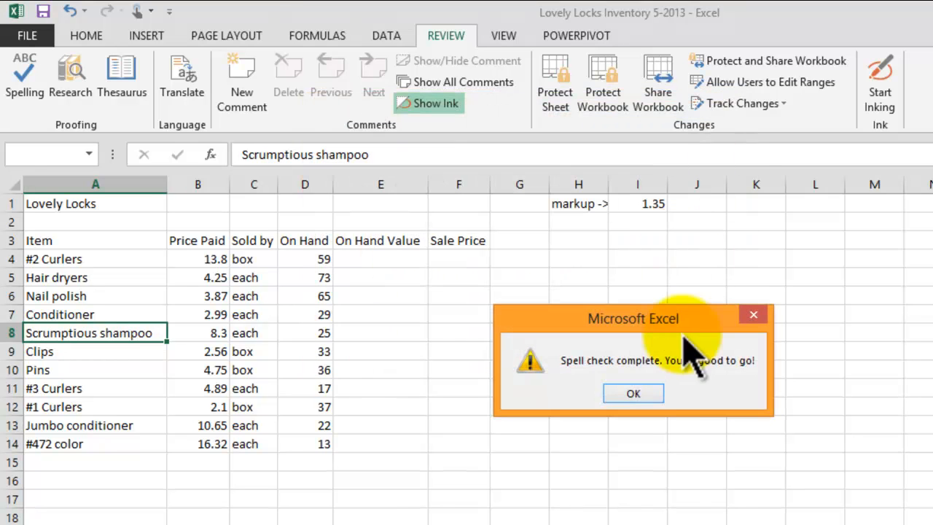
left_click_drag(646, 309, 580, 310)
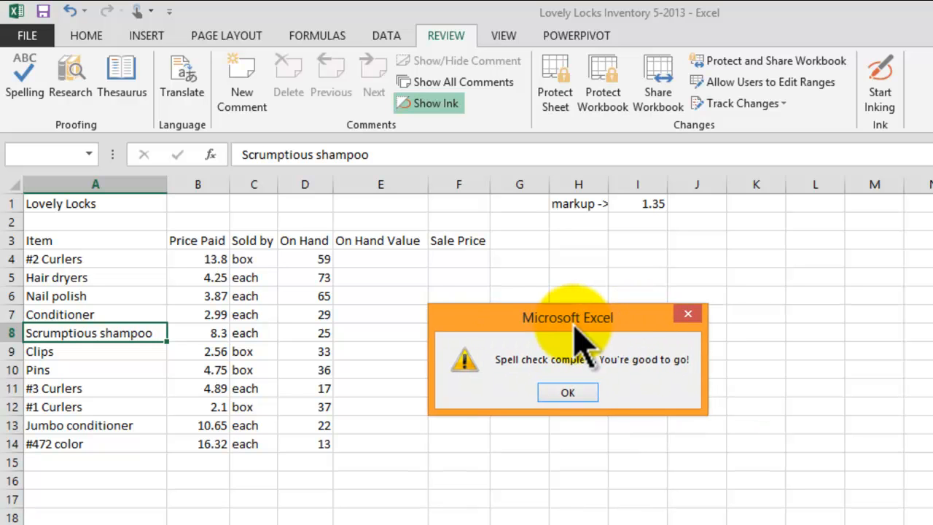
left_click(569, 392)
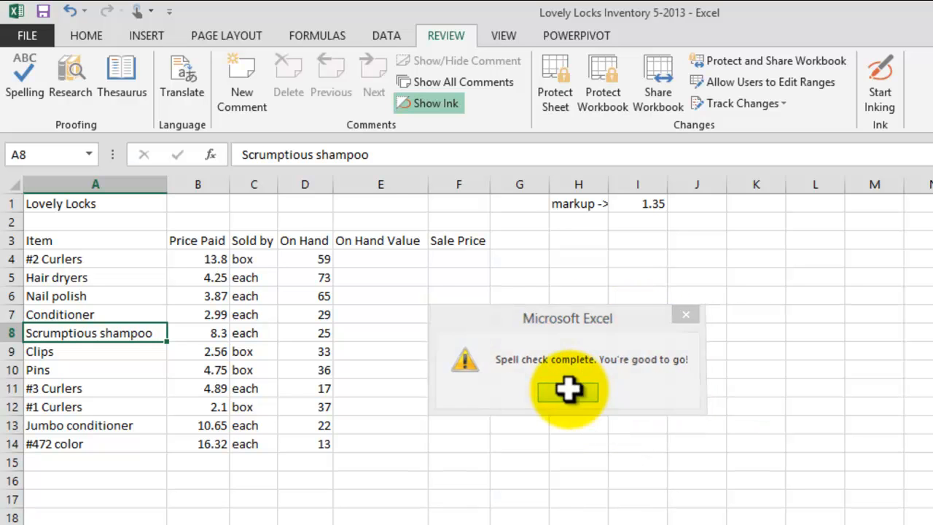
left_click(519, 370)
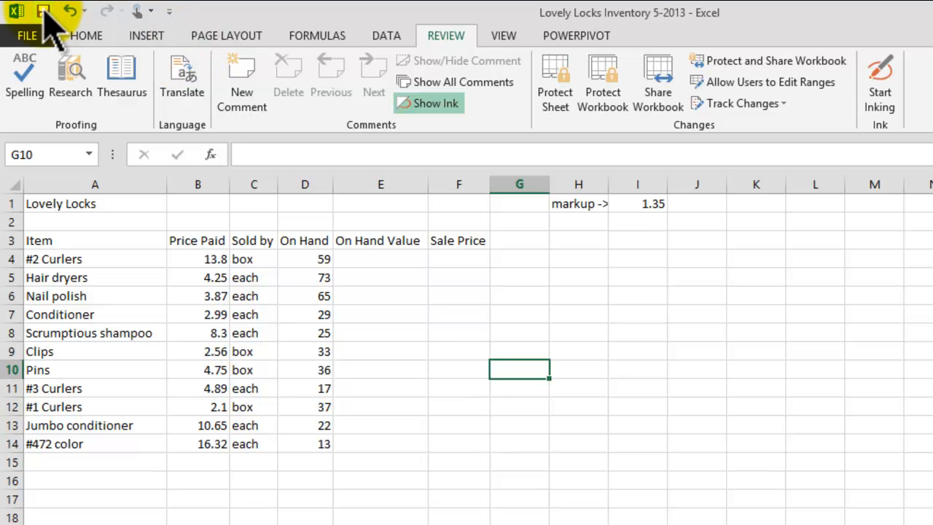
left_click(84, 34)
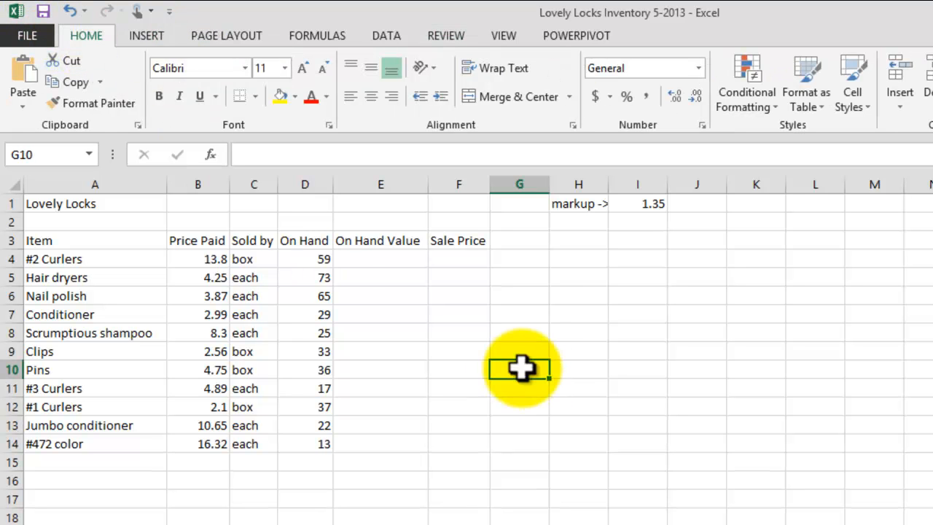
Enter =B4*D4 in E4 and fill it down through E14.
left_click(396, 260)
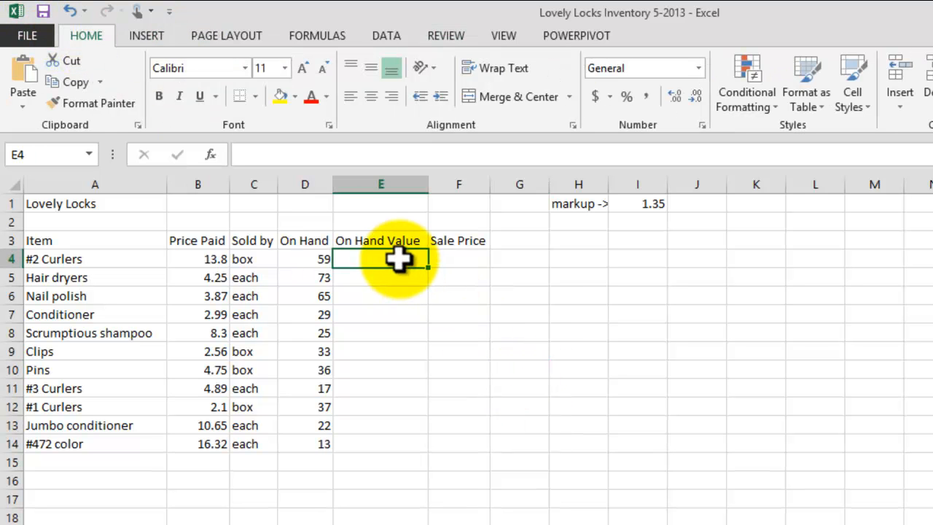
type("=")
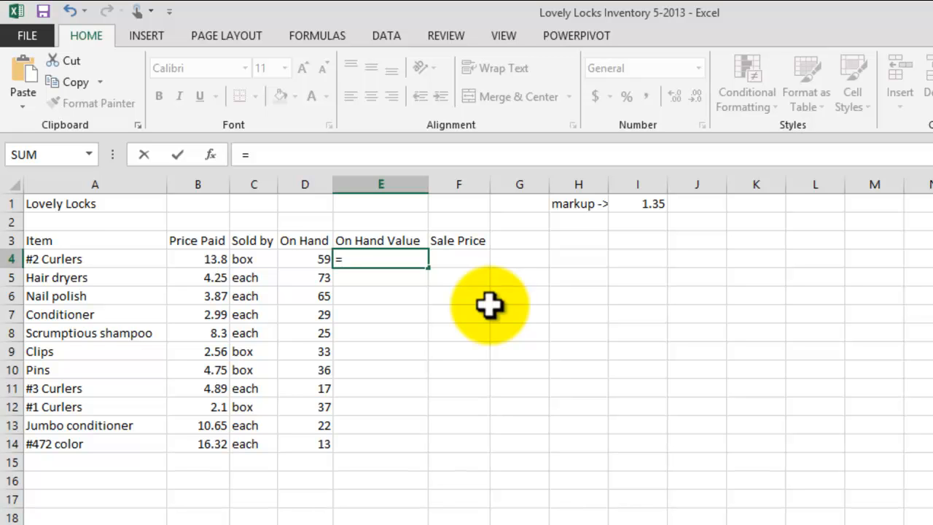
left_click(197, 258)
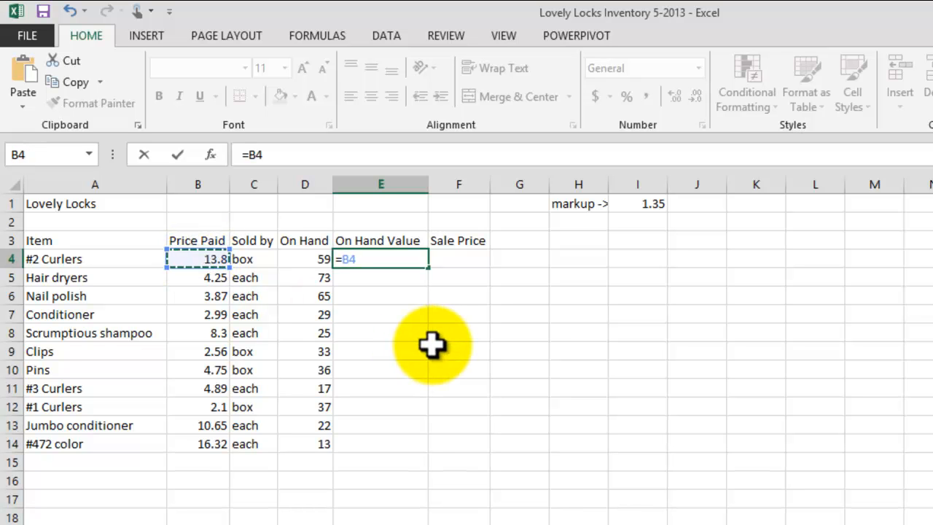
type("*")
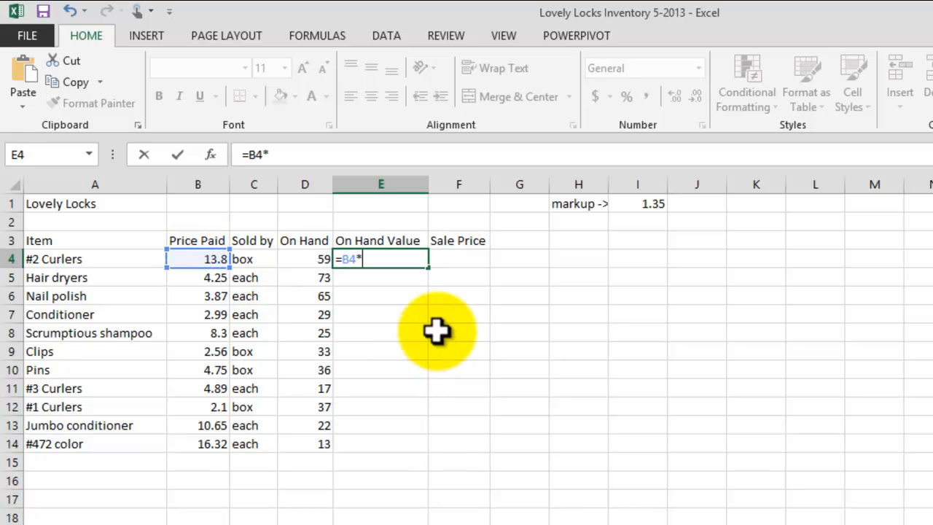
left_click(307, 261)
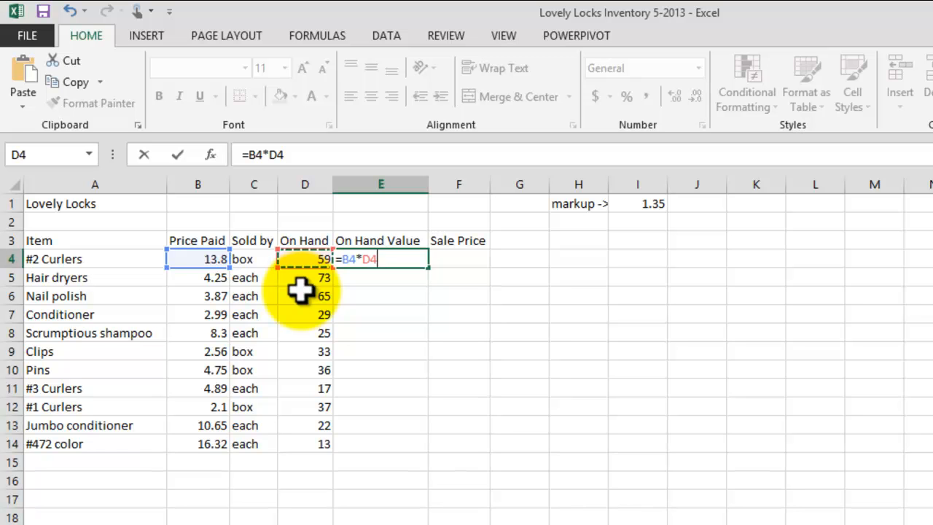
key("Return")
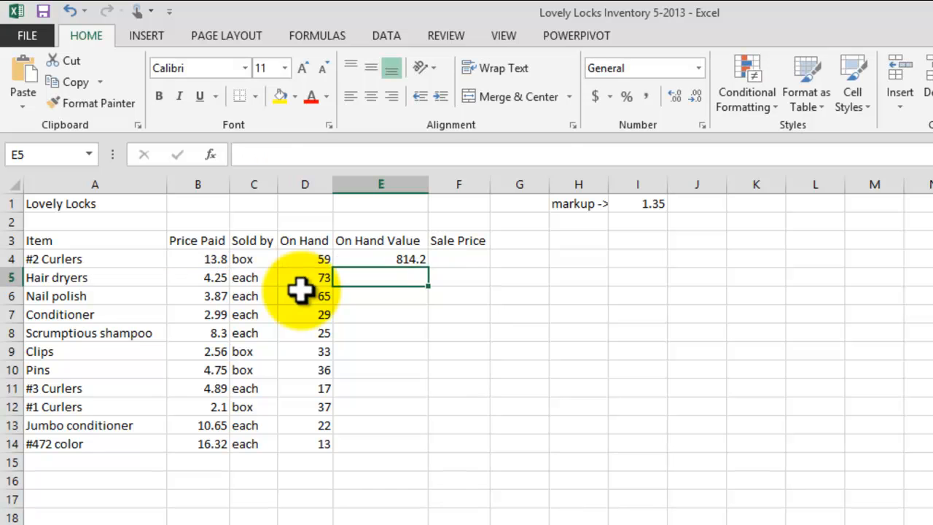
left_click(423, 259)
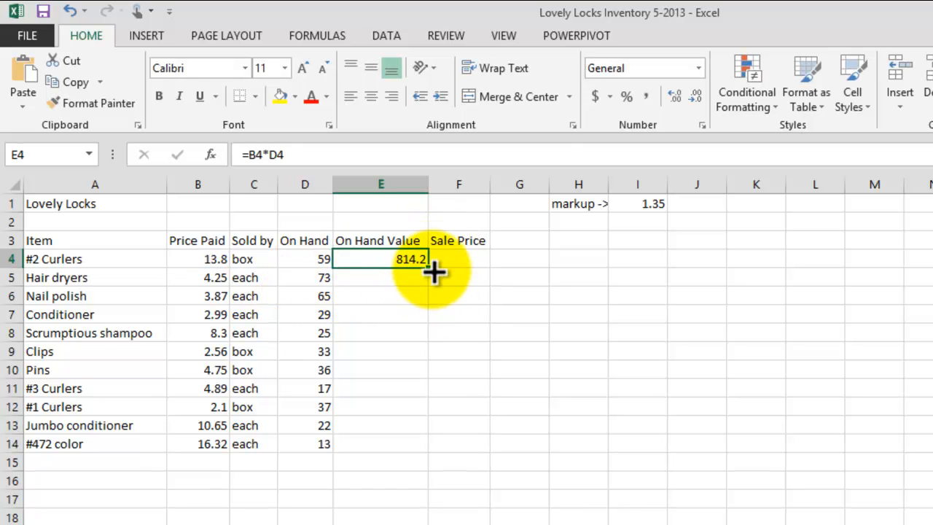
left_click_drag(431, 273, 424, 448)
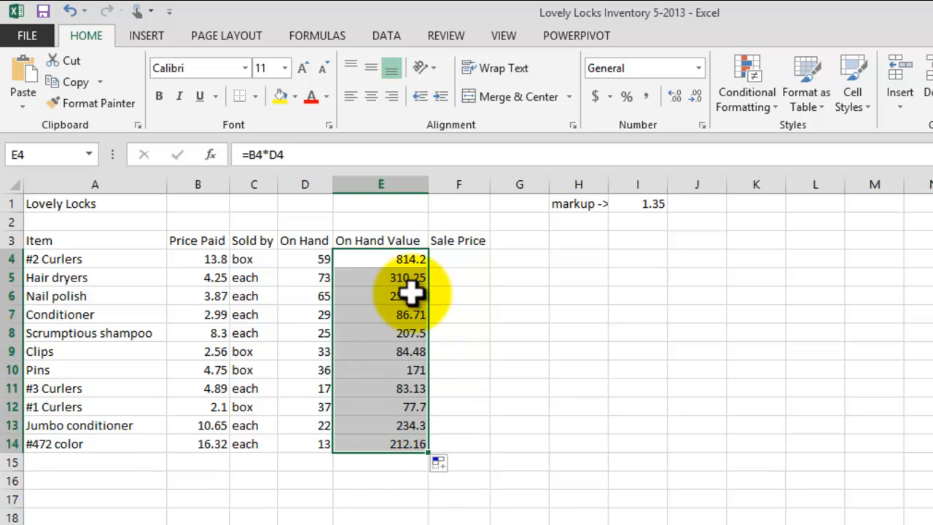
Label A16 'Total' and enter =SUM(E4:E14) in E16, giving 2532.98.
left_click(141, 478)
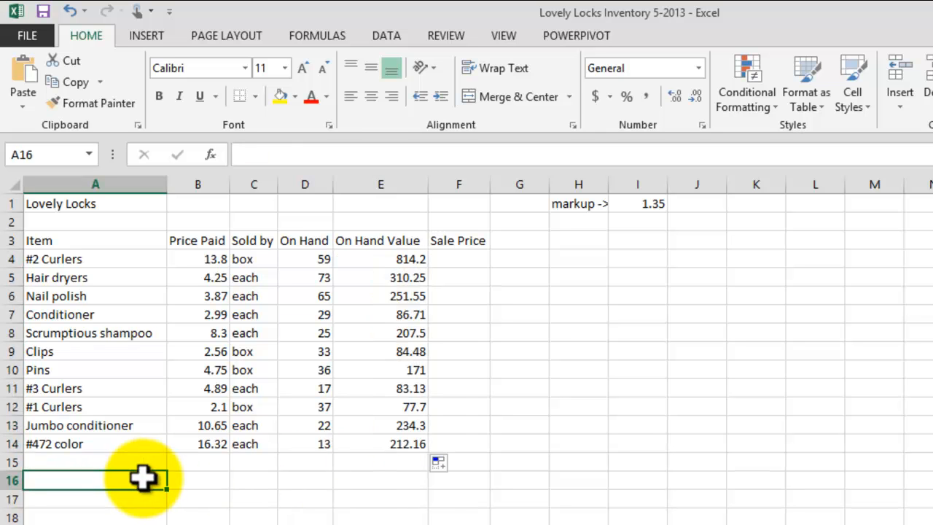
type("T")
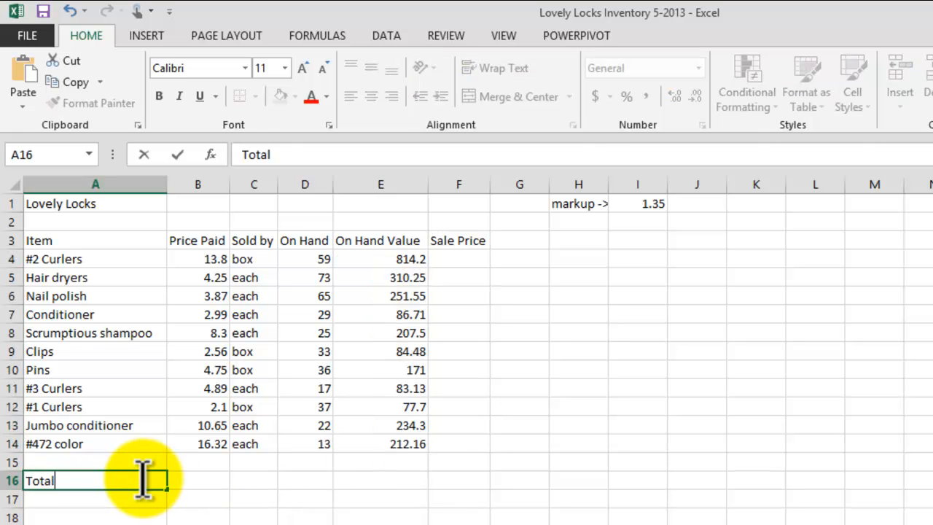
type("otal")
key("Tab")
key("Tab")
key("Tab")
key("Tab")
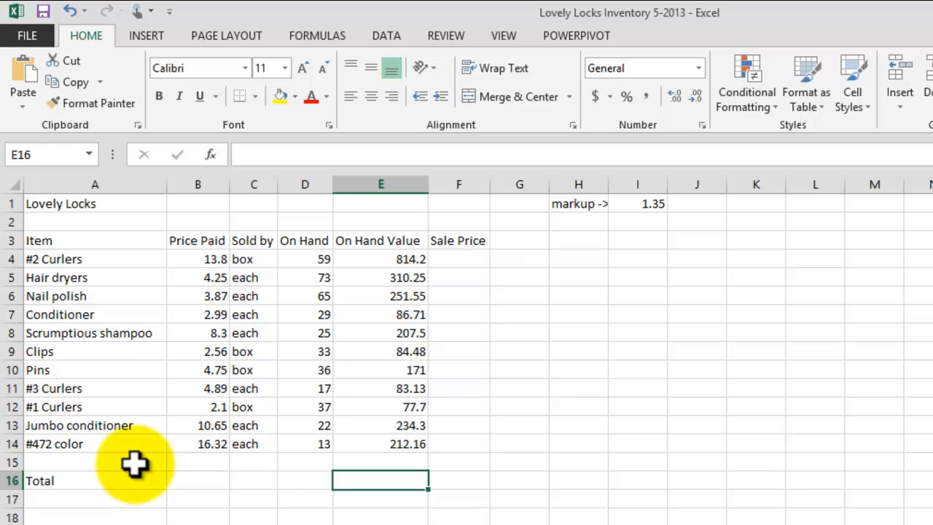
type("=")
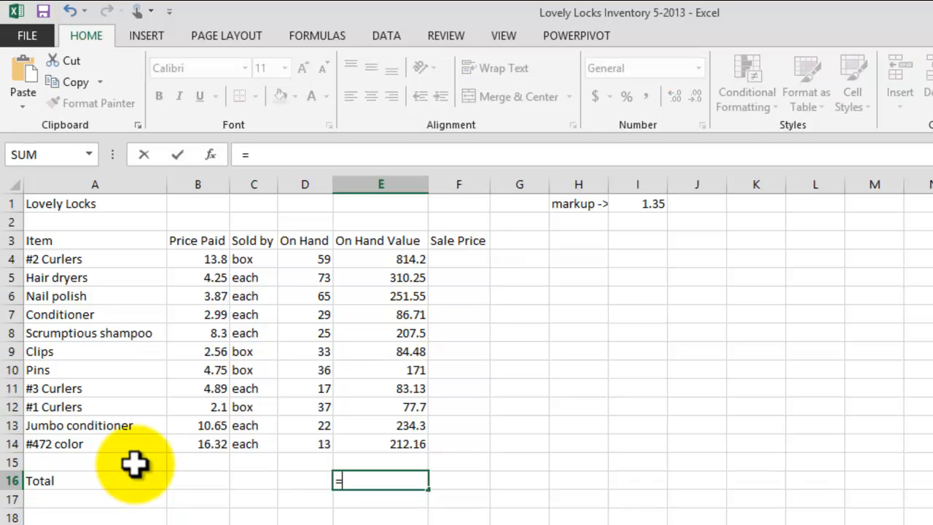
type("sum(")
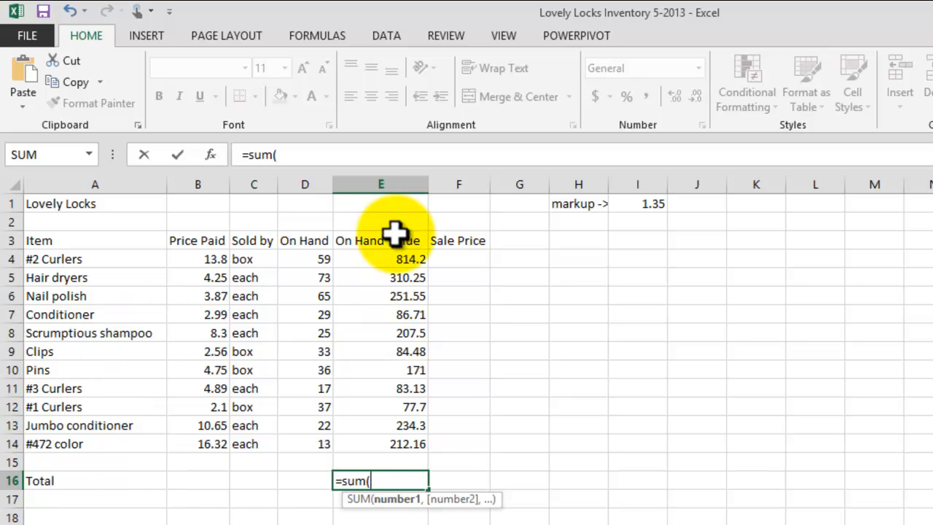
left_click_drag(395, 260, 406, 436)
type(")")
key("Return")
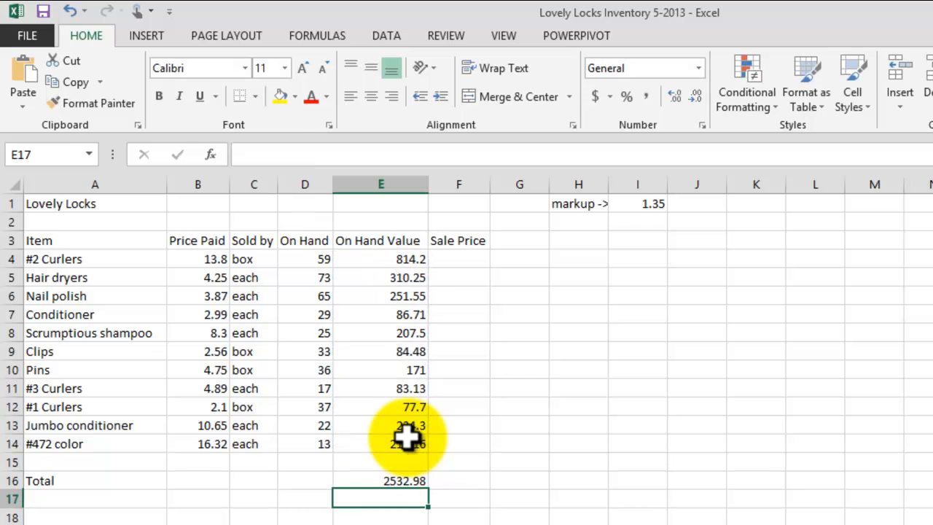
left_click(395, 481)
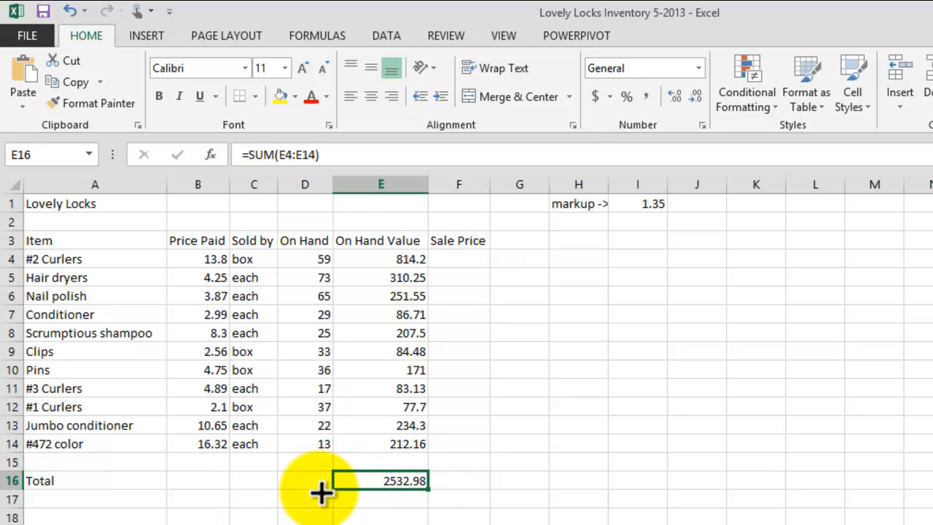
Add the On Hand total =SUM(D4:D14) in D16, giving 409.
left_click(299, 489, "shift")
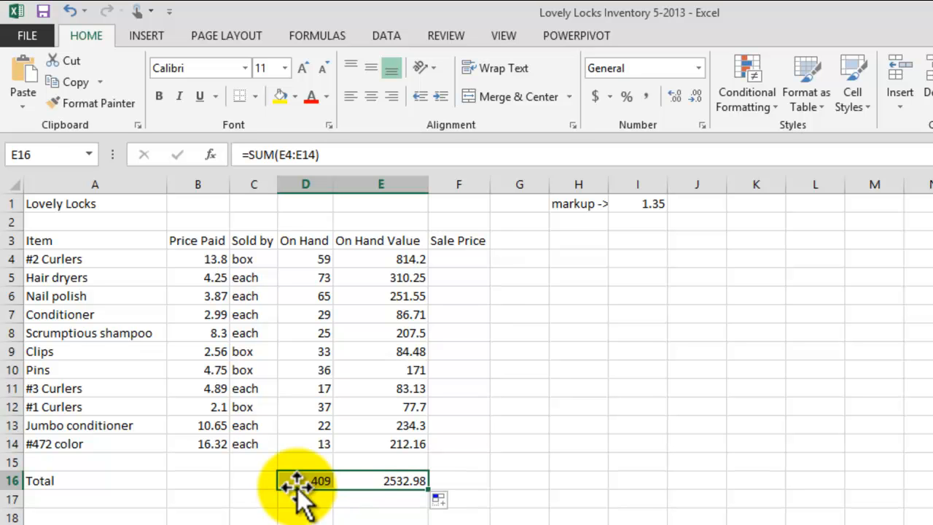
left_click(304, 481)
double_click(312, 475)
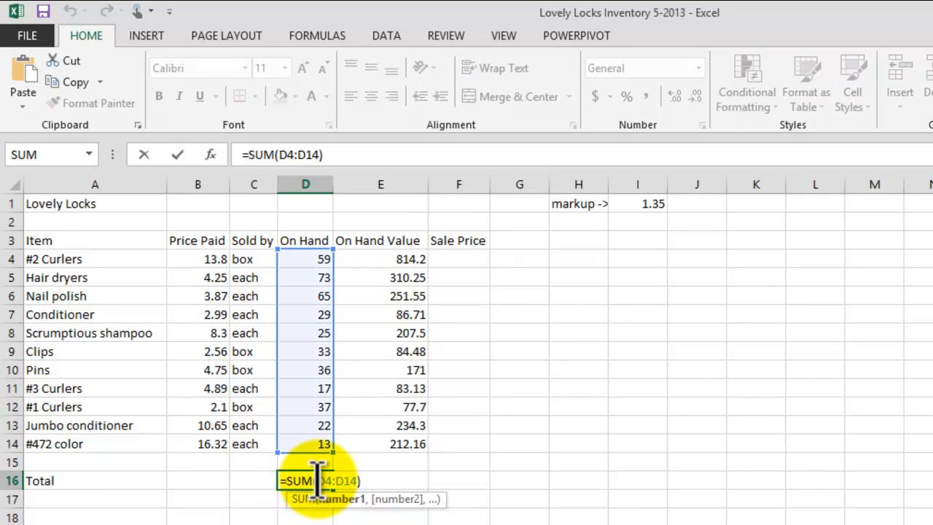
key("Return")
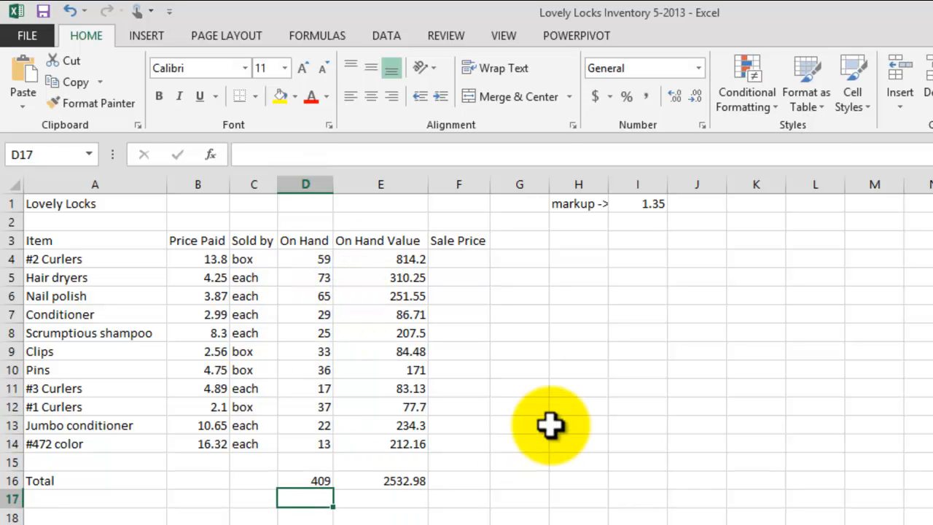
left_click(319, 481)
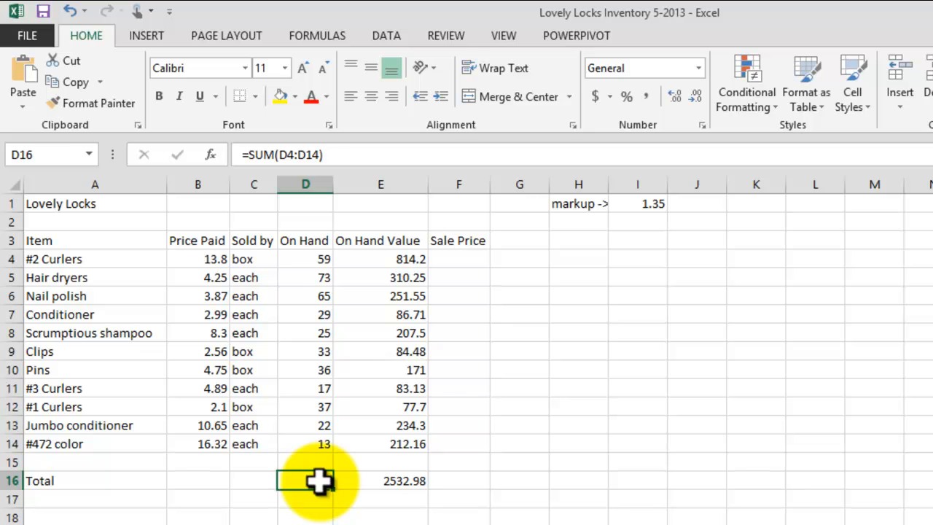
Enter =B4*I1 in F4, giving a #2 Curlers Sale Price of 18.63.
left_click(473, 264)
type("=")
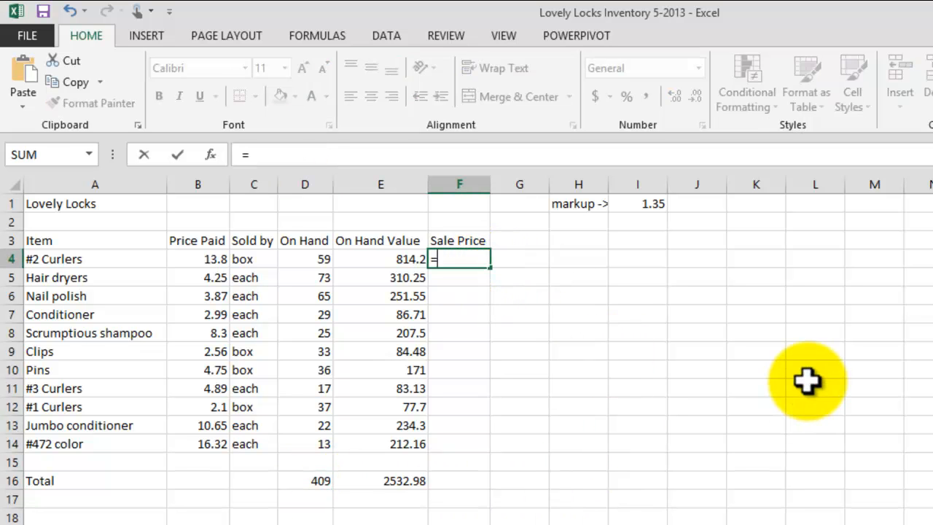
left_click(205, 259)
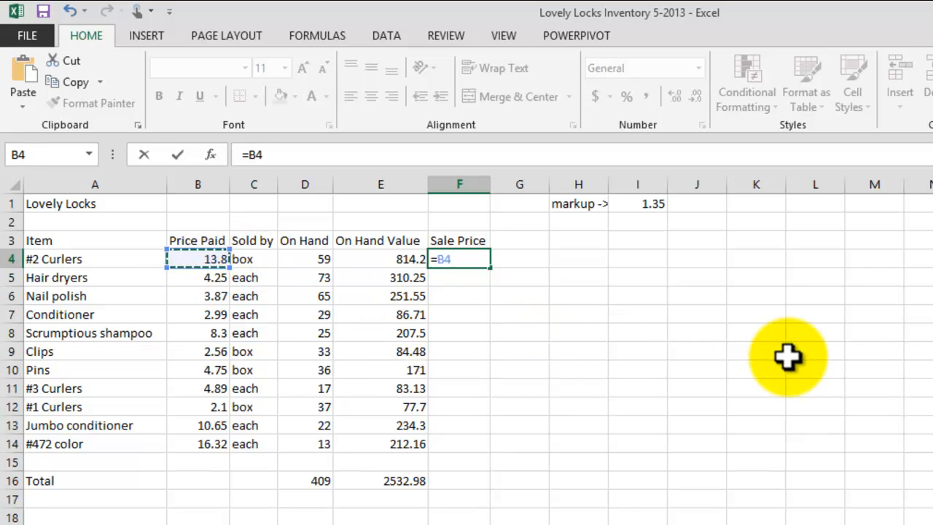
left_click(652, 207)
key("Return")
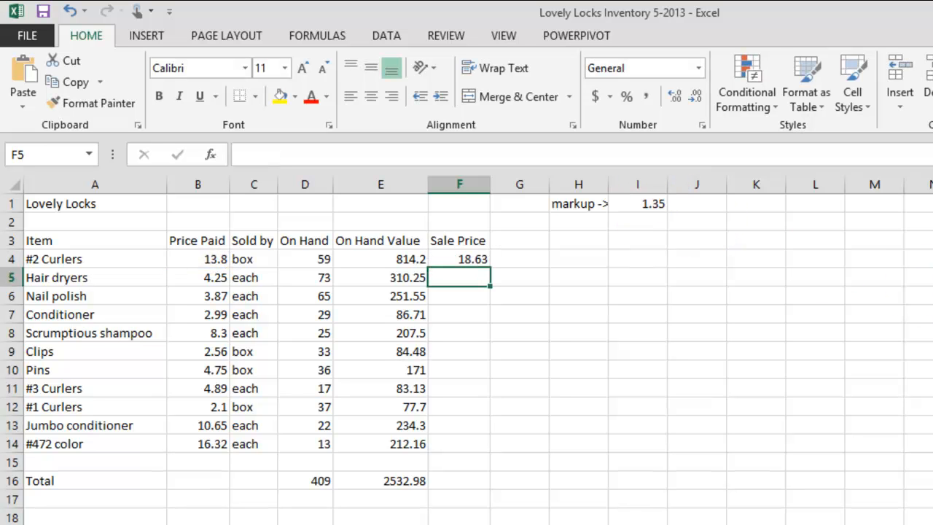
left_click(456, 259)
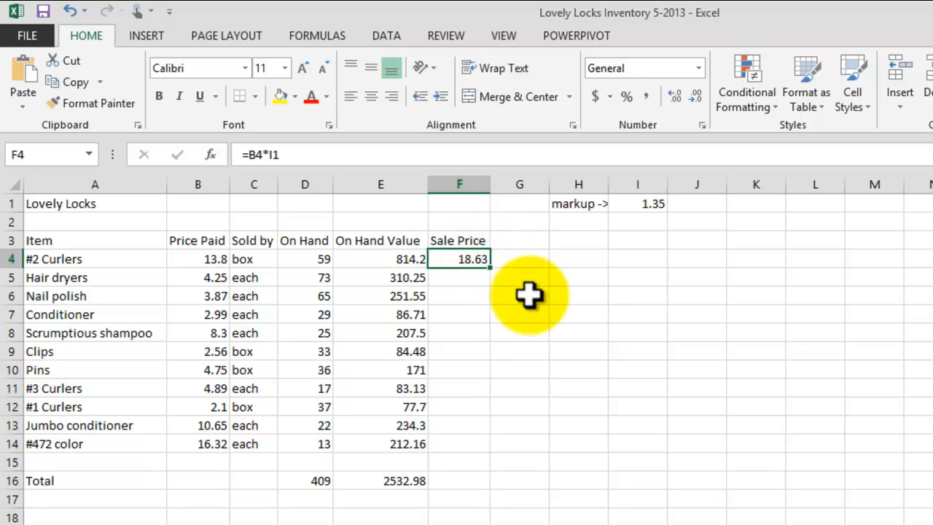
left_click(205, 261)
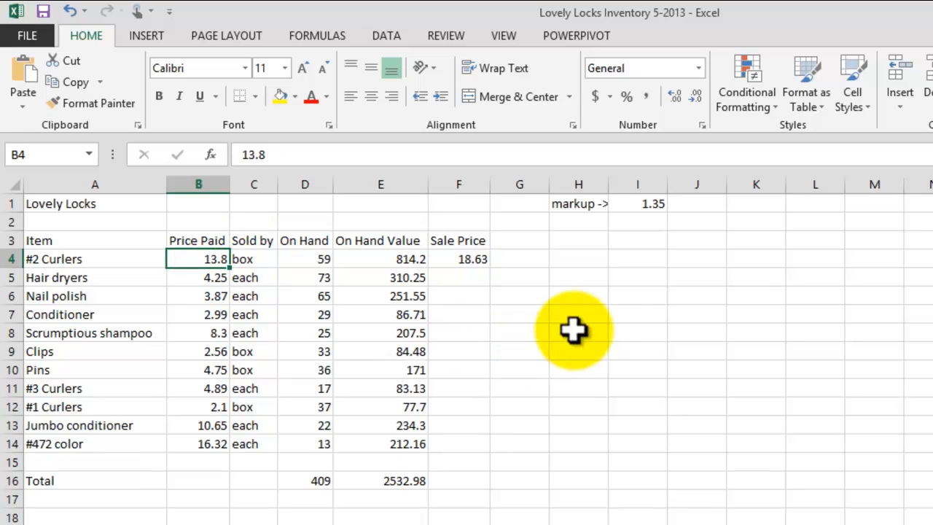
left_click(465, 259)
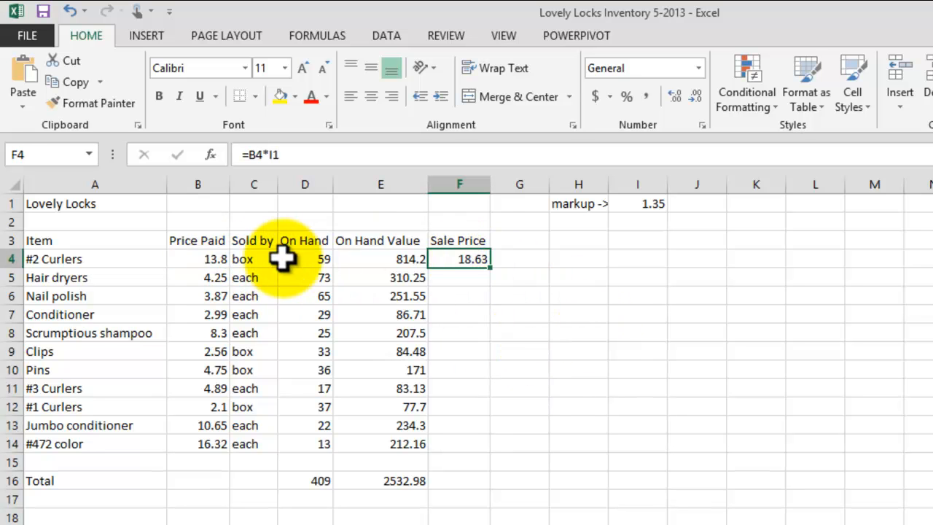
left_click(244, 262)
left_click(117, 259)
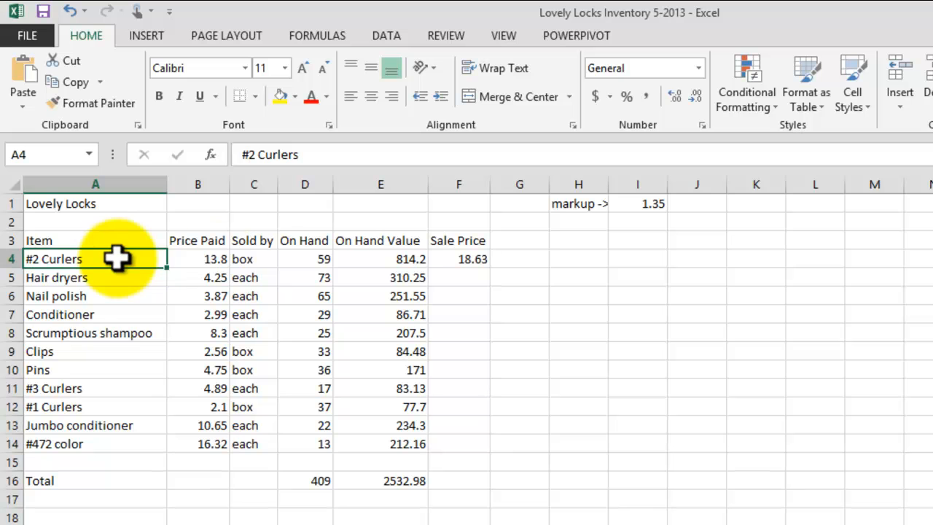
left_click(252, 261)
left_click(457, 261)
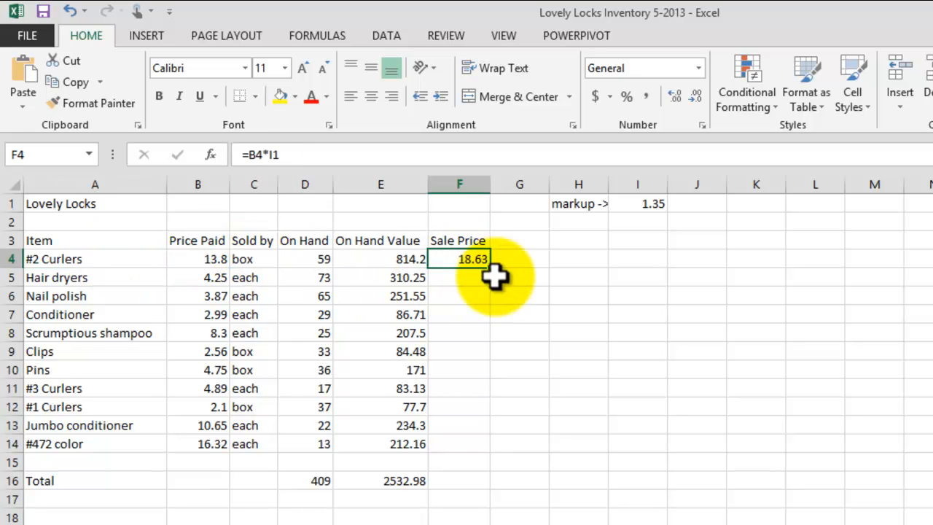
Fill the Sale Price formula down to F14 and inspect the copied formulas in F5 and F6.
left_click_drag(490, 267, 489, 447)
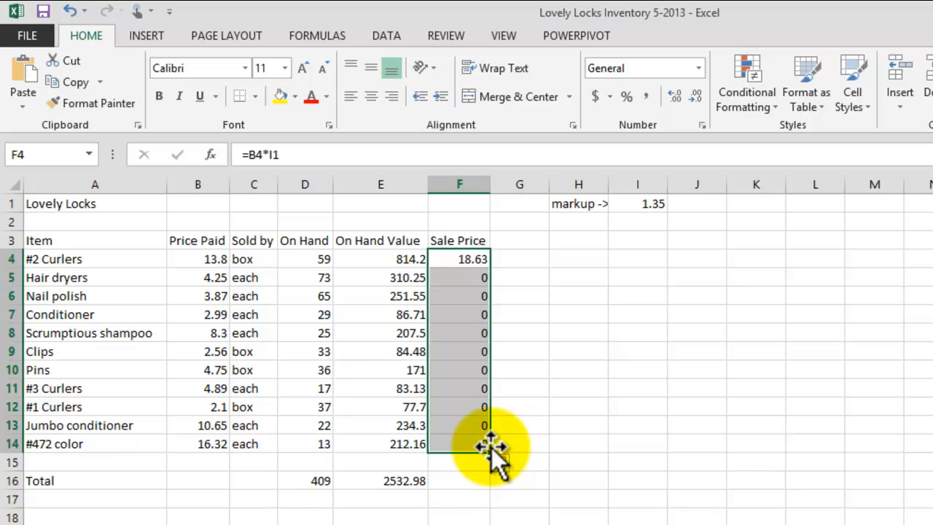
double_click(467, 275)
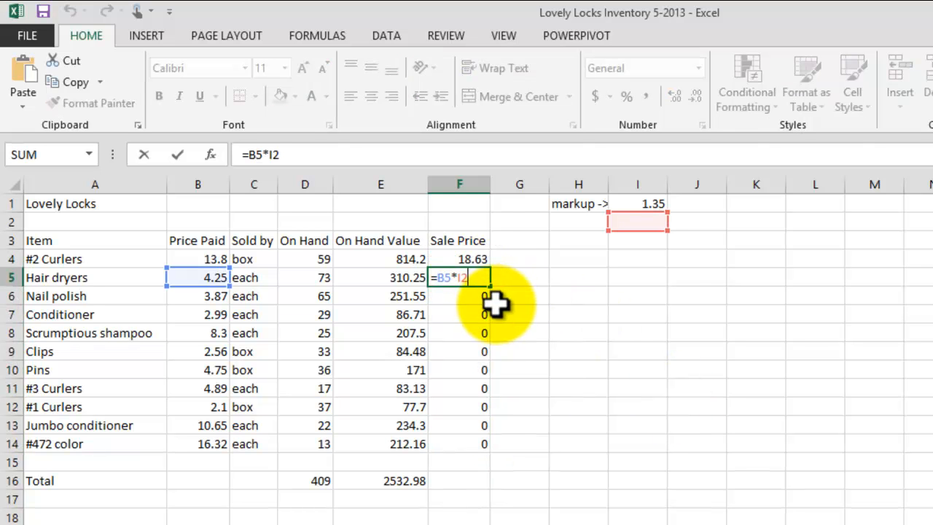
key("Return")
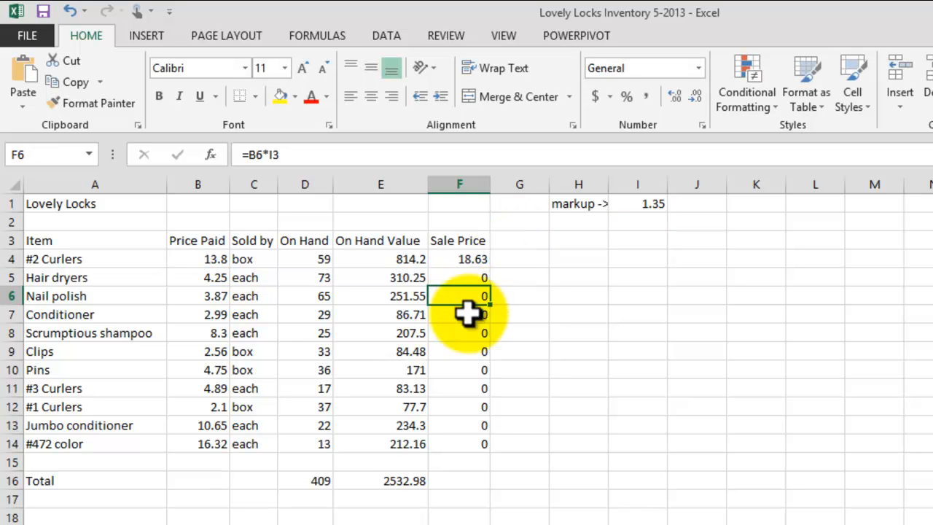
double_click(464, 298)
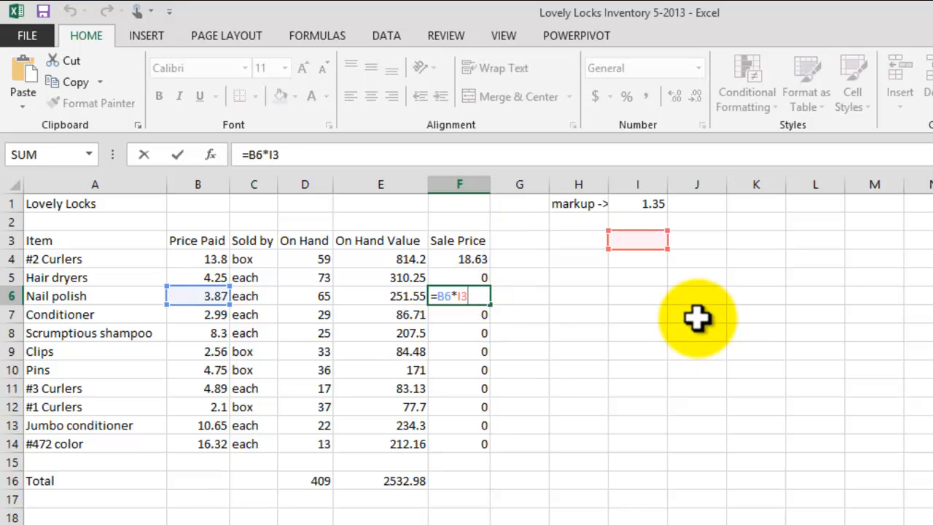
key("Return")
left_click(474, 261)
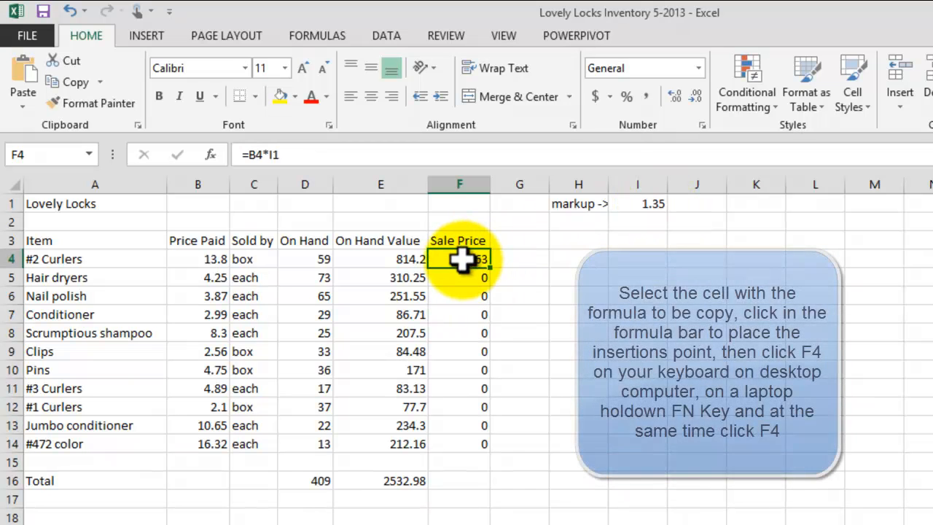
Change F4's formula to =B4*$I$1 and fill it down through F14.
left_click(292, 155)
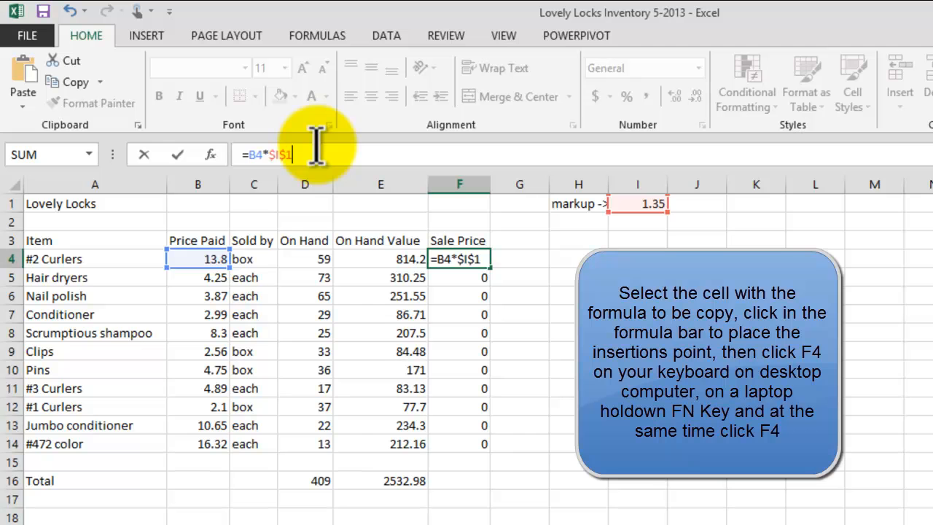
left_click_drag(306, 155, 270, 154)
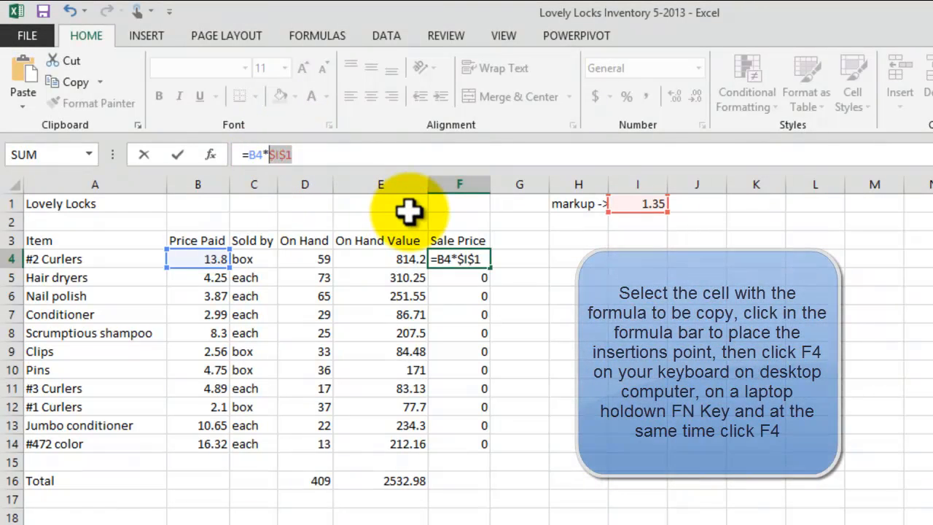
key("Return")
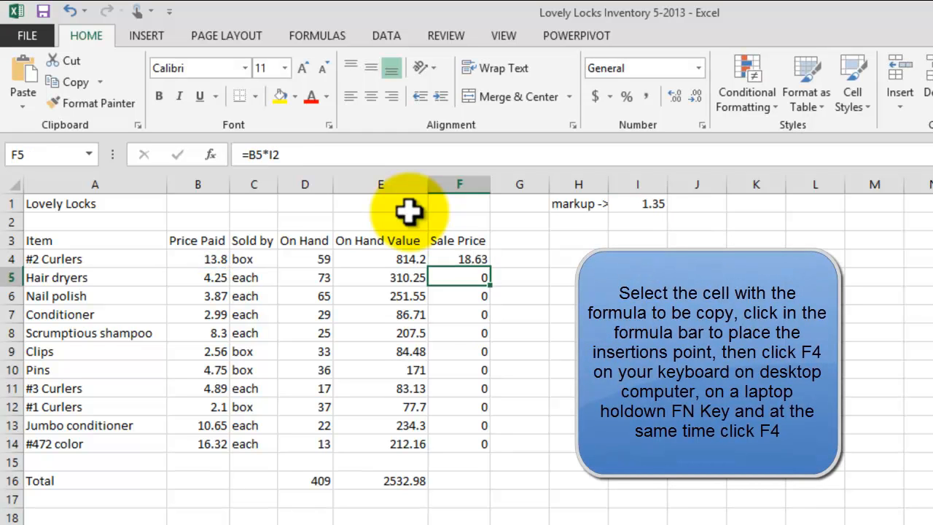
left_click(487, 263)
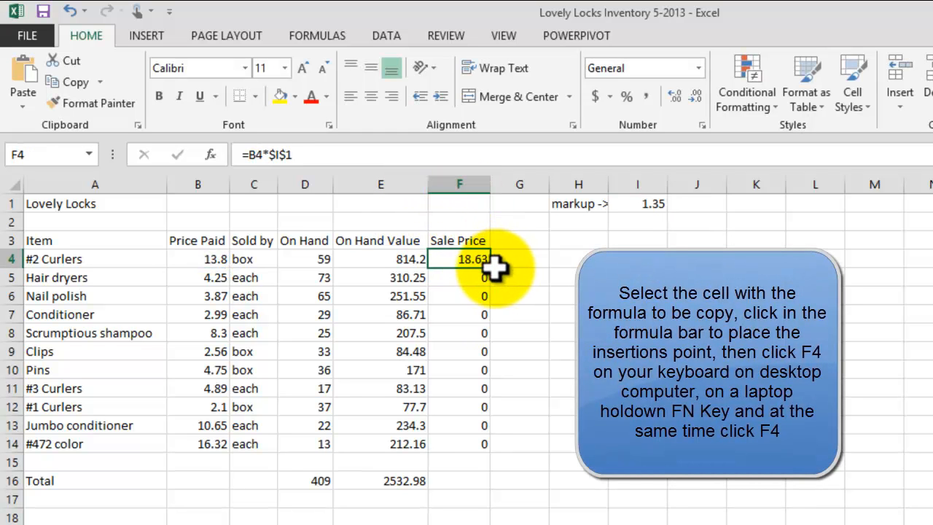
left_click_drag(489, 267, 487, 444)
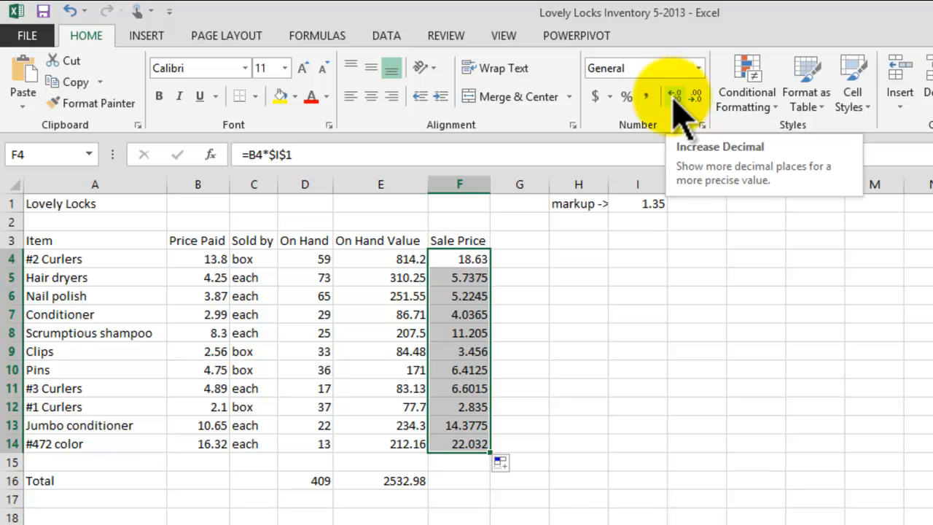
Adjust the sale price decimal places and try Currency format on the price figures.
left_click(696, 97)
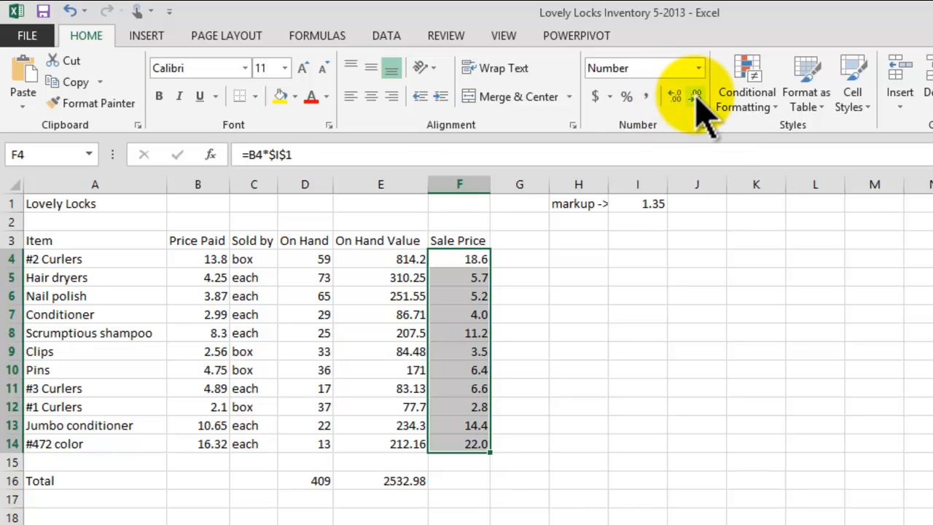
left_click(675, 97)
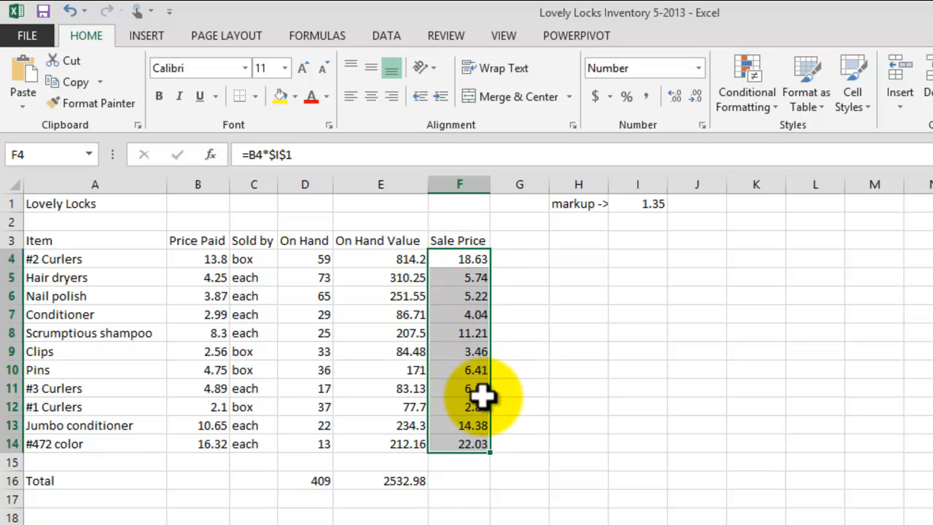
left_click_drag(308, 258, 463, 442)
left_click_drag(386, 260, 452, 443)
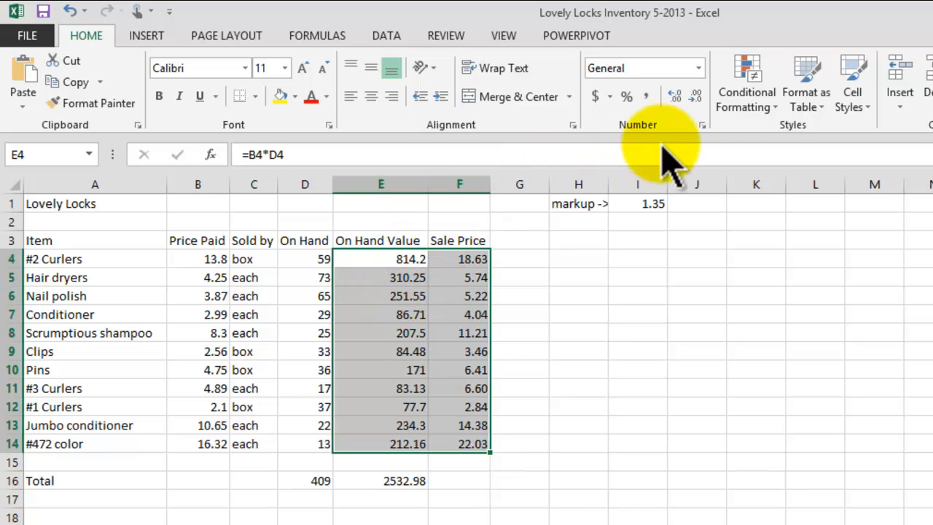
left_click(698, 70)
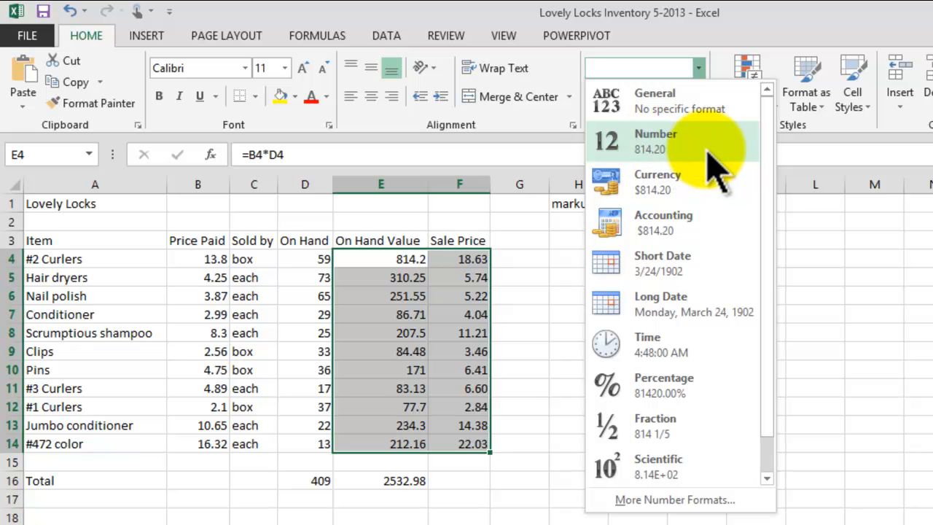
left_click(686, 204)
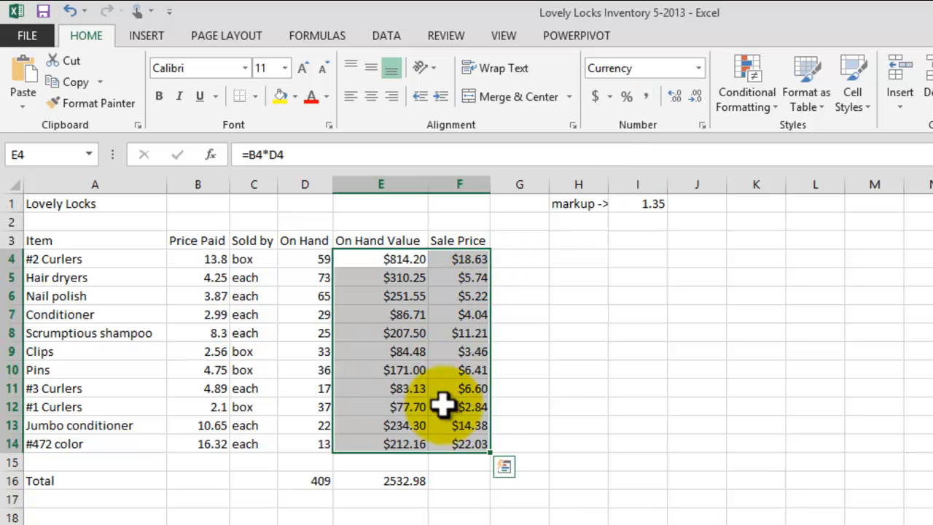
left_click(556, 352)
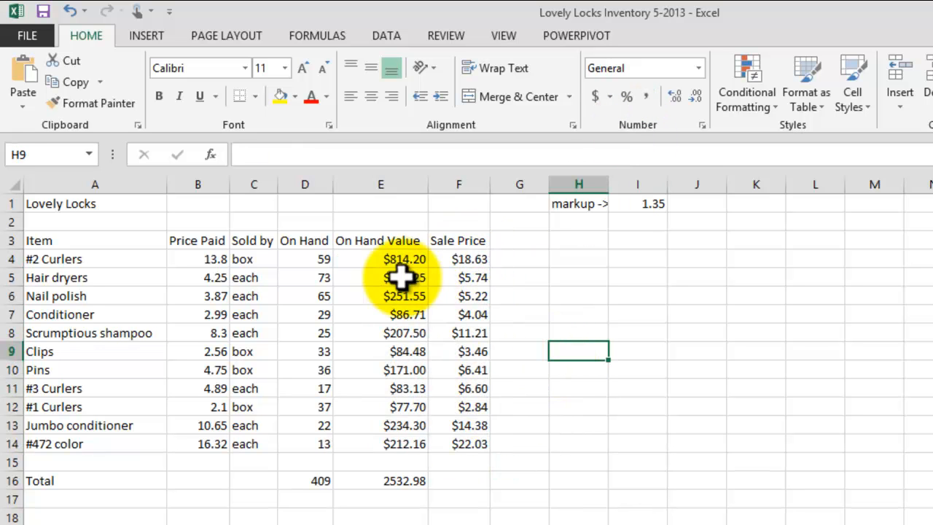
Apply Accounting format to E4:F14 and B4:B14, then select the Sold by entries.
left_click_drag(401, 256, 443, 444)
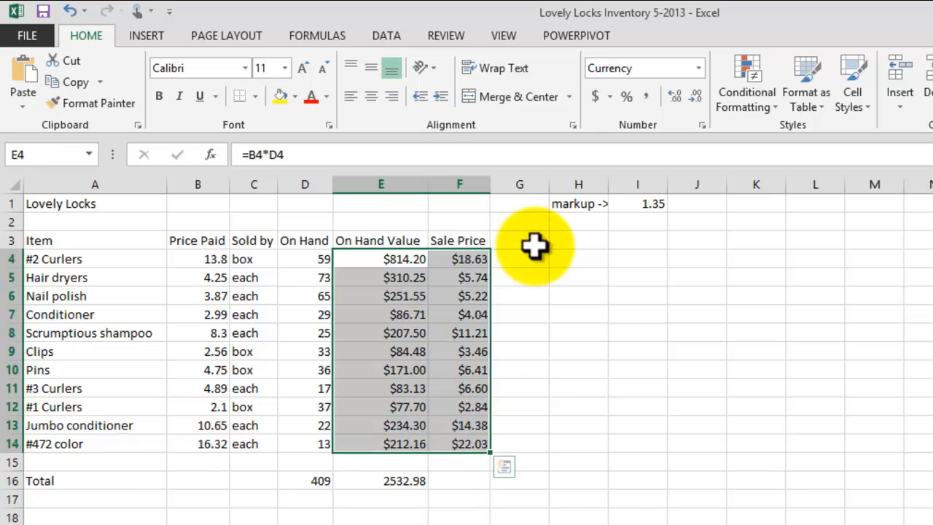
left_click(595, 96)
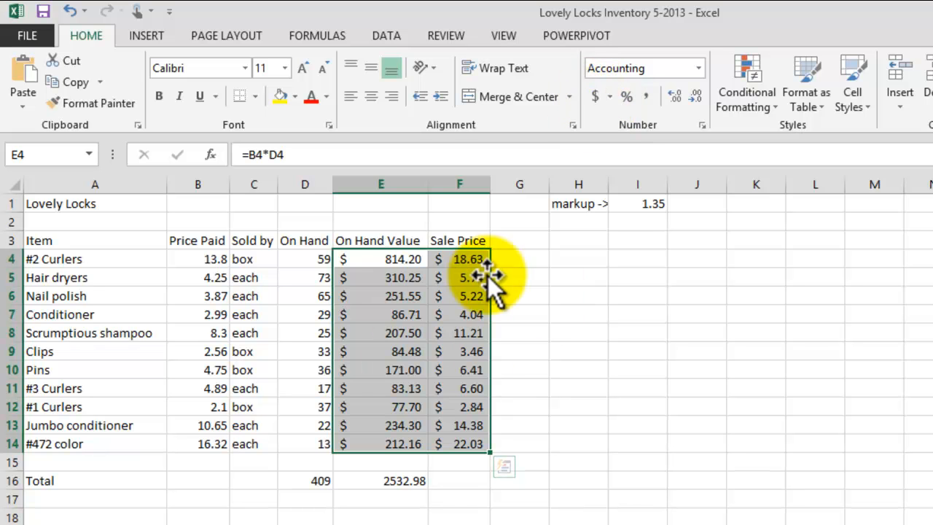
left_click_drag(203, 255, 198, 441)
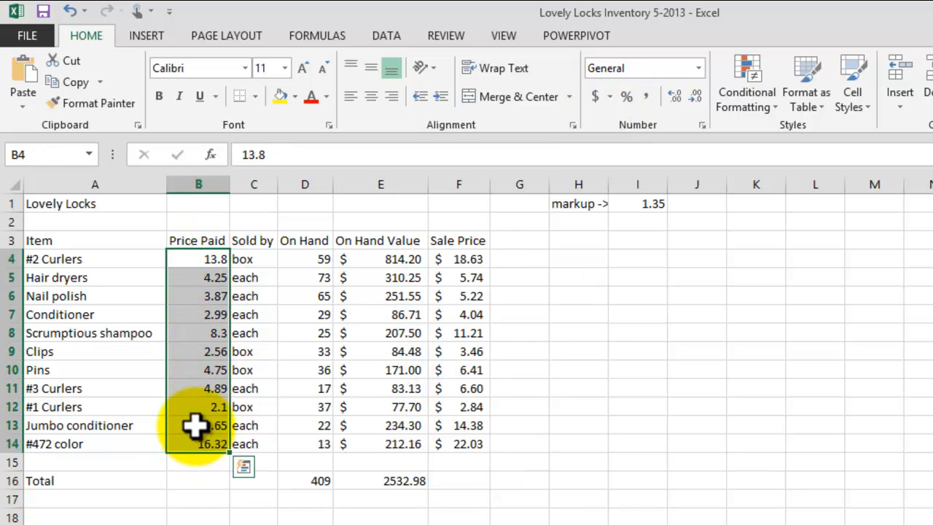
left_click(595, 96)
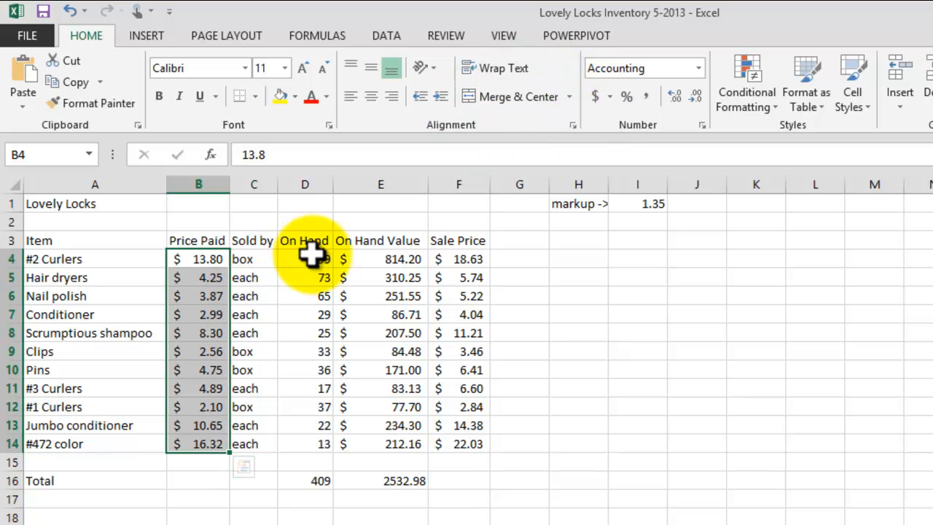
left_click_drag(265, 262, 261, 437)
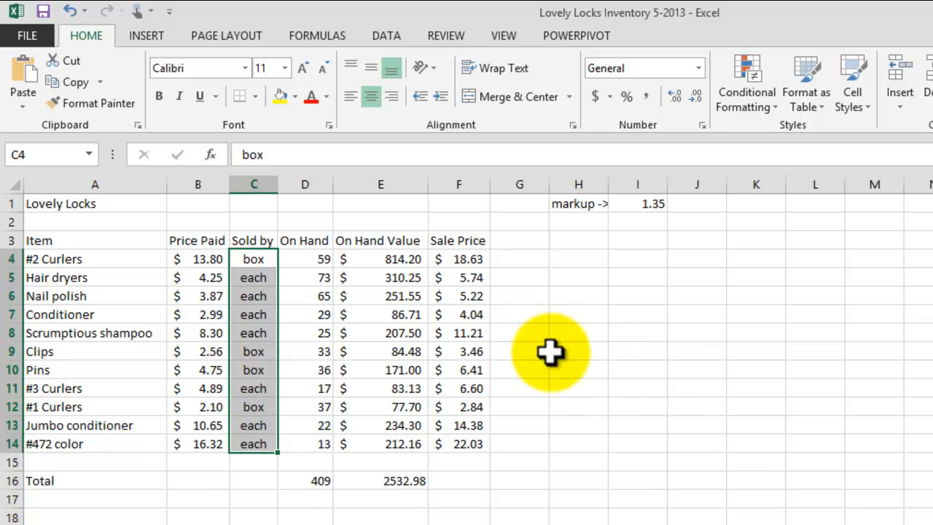
left_click(372, 243)
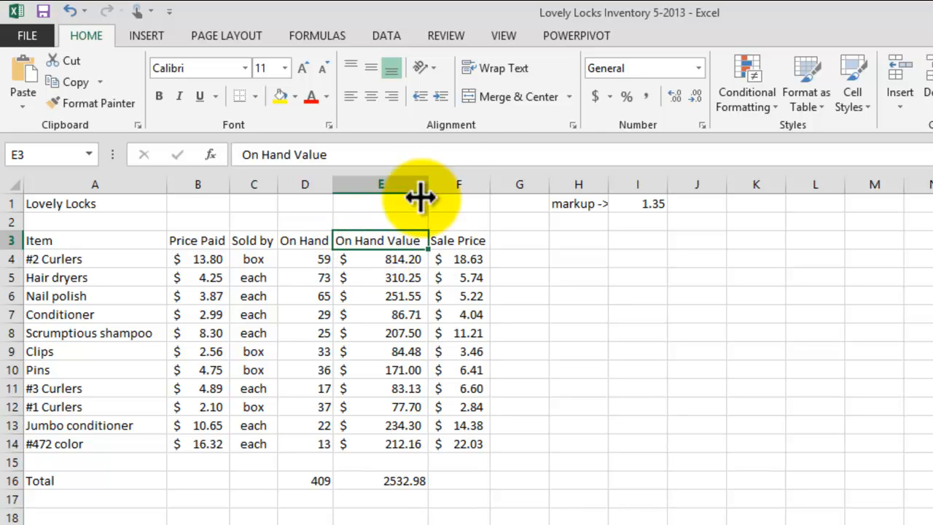
Wrap the On Hand Value heading, narrow column E and autofit row 3's height.
left_click(503, 73)
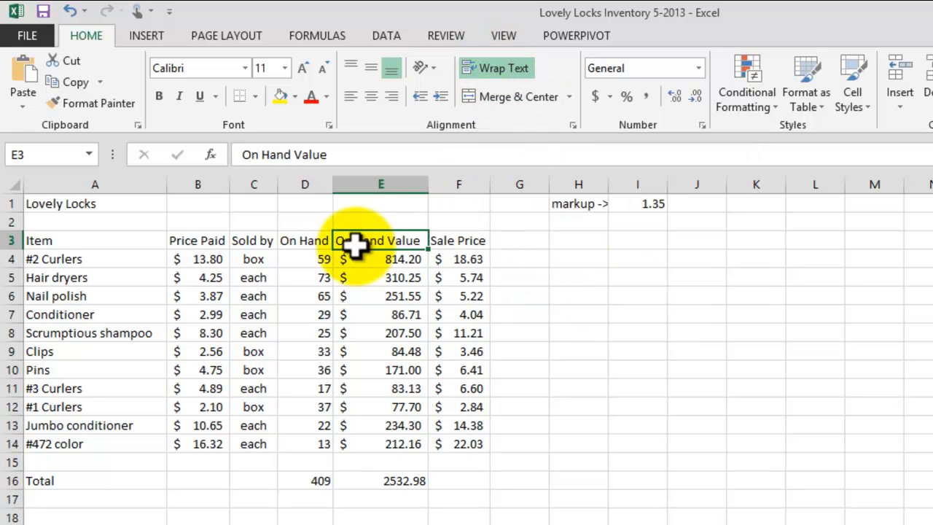
left_click_drag(432, 183, 401, 185)
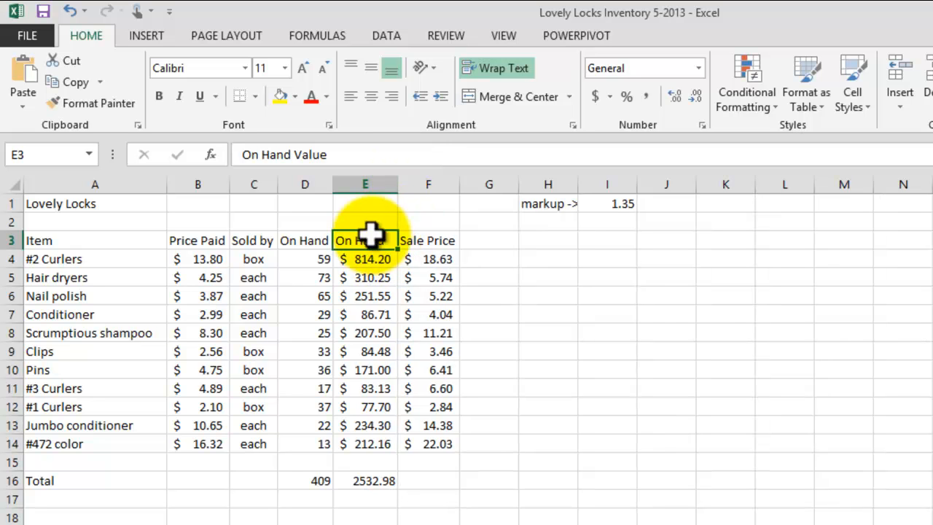
double_click(9, 250)
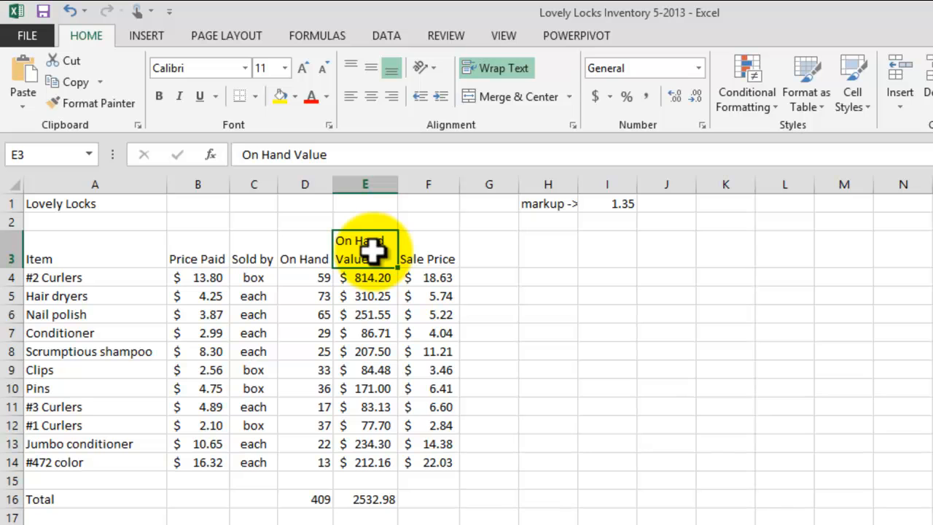
Middle-align the A3:F3 headings and realign the Item heading to match the others.
left_click(81, 248)
left_click_drag(75, 248, 427, 251)
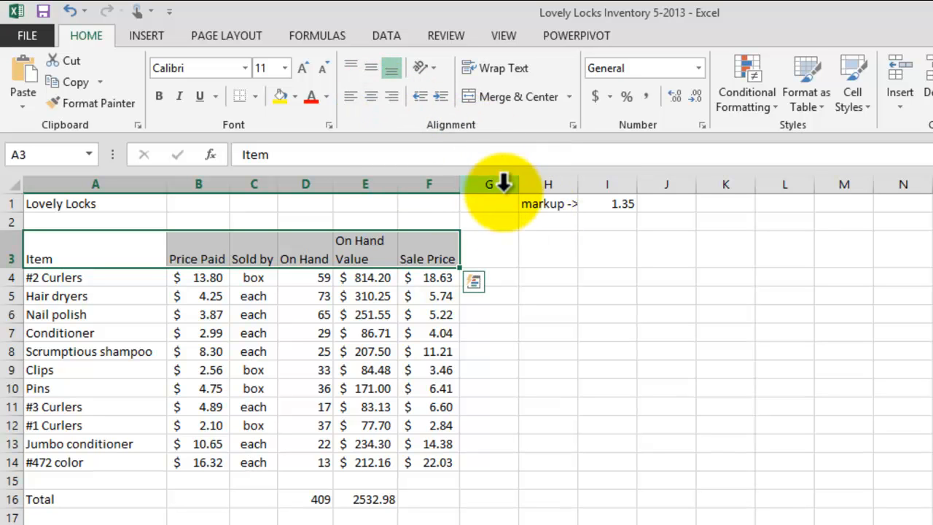
left_click(372, 69)
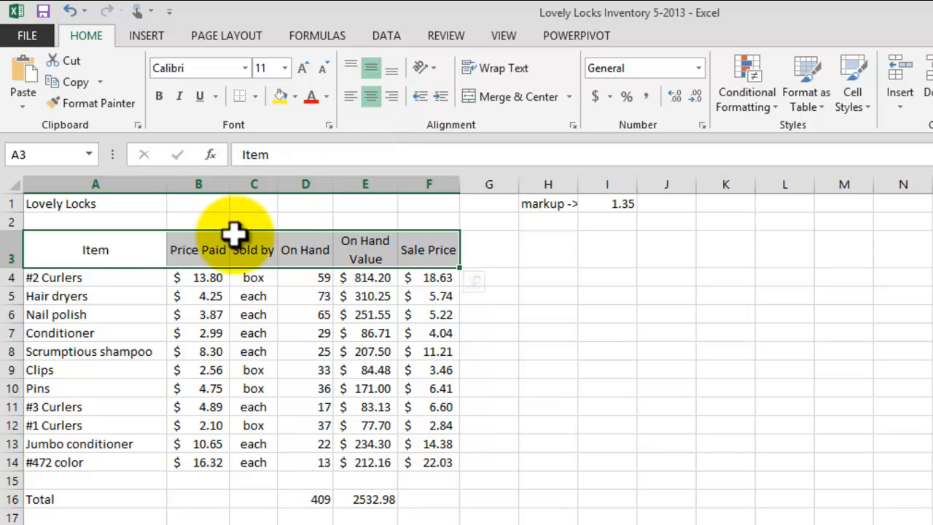
left_click(133, 250)
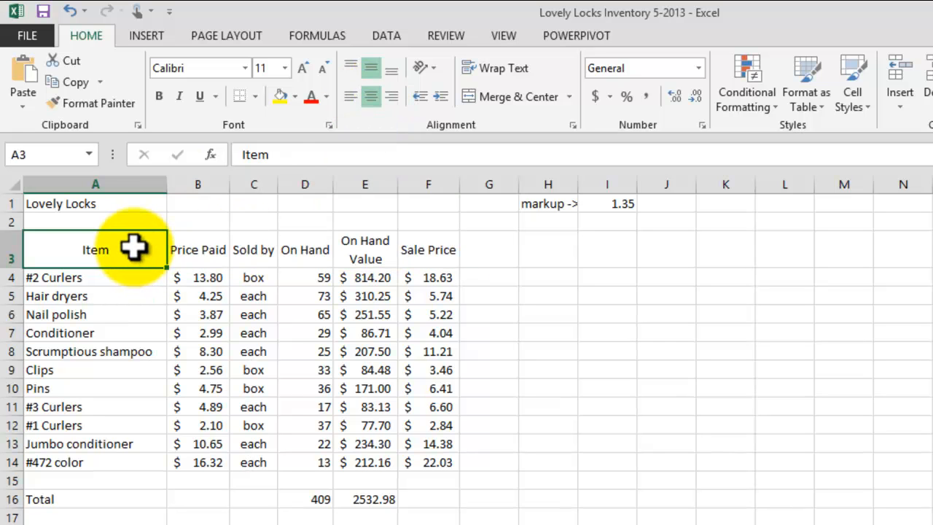
left_click(350, 96)
left_click_drag(104, 246, 430, 250)
left_click(571, 283)
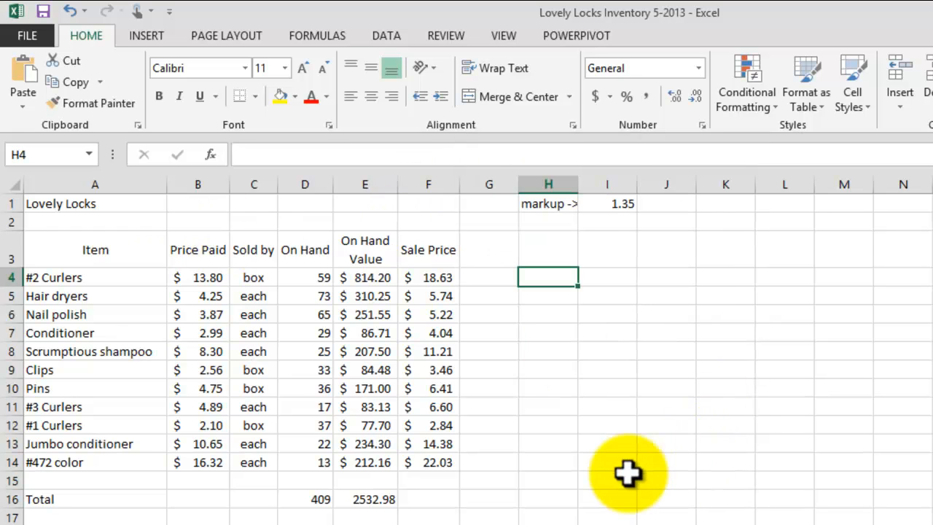
Show the E16 total as $2,532.98 in Accounting format and autofit column E.
left_click(449, 498)
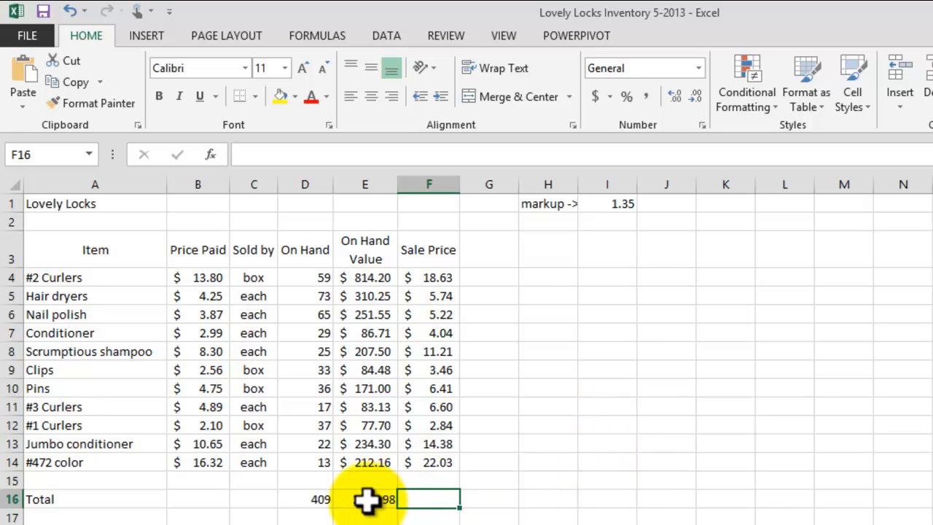
left_click_drag(303, 280, 293, 501)
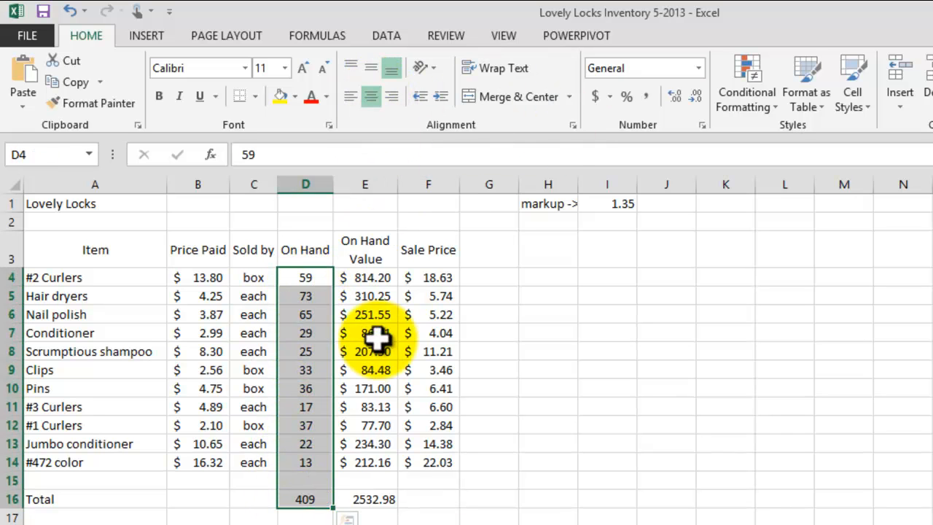
left_click(360, 499)
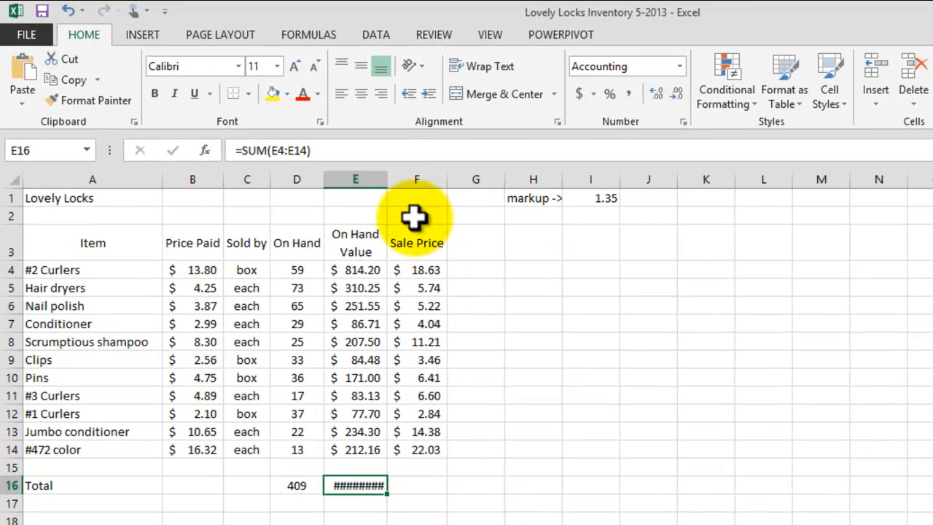
double_click(386, 182)
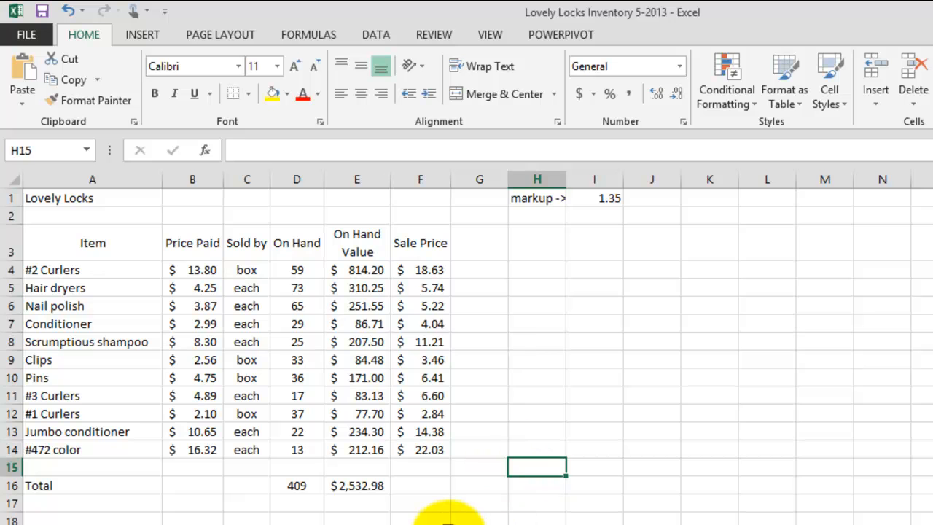
left_click(449, 524)
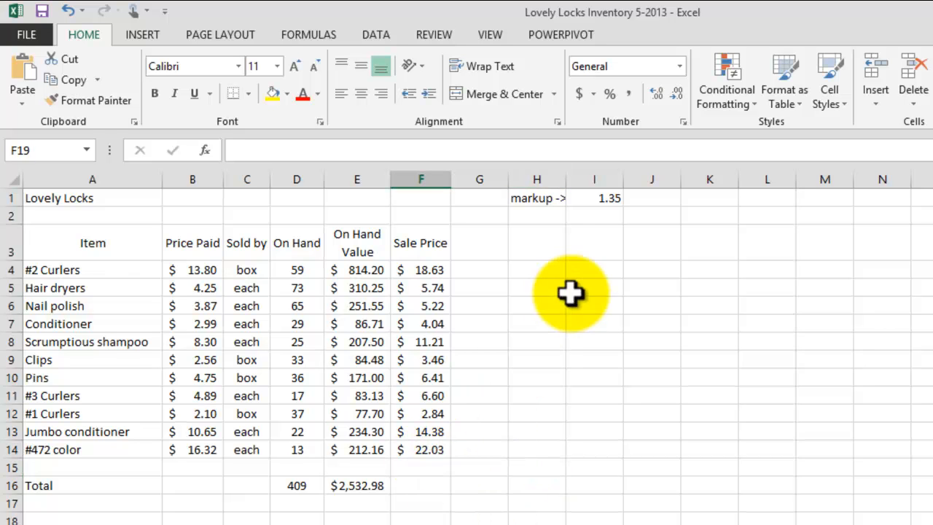
left_click_drag(107, 197, 432, 197)
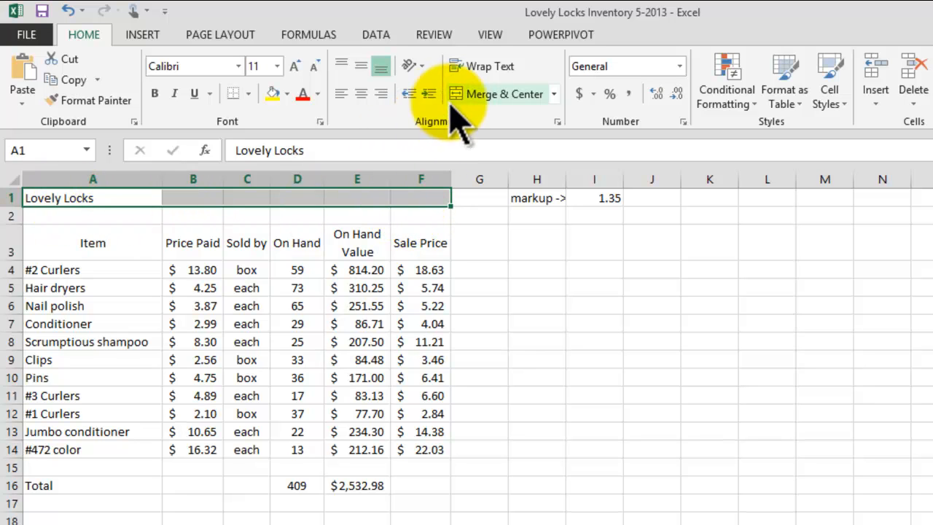
Merge A1:F1 and set the title in Brush Script MT size 26 on pink fill.
left_click(472, 94)
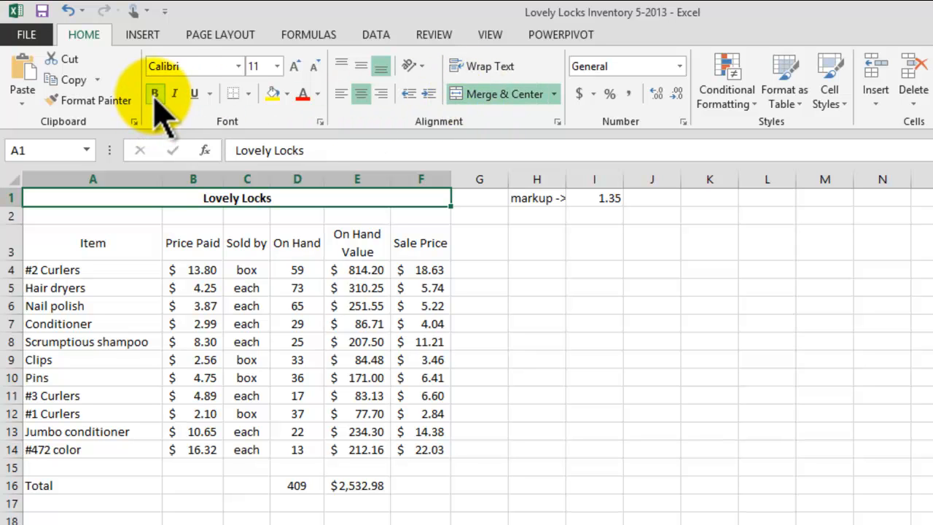
left_click(239, 66)
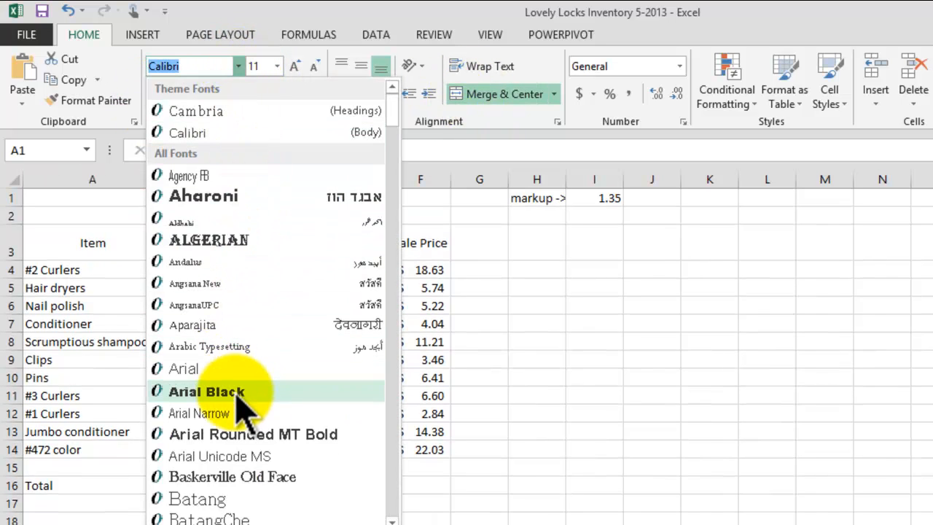
scroll(248, 441, "down", 7)
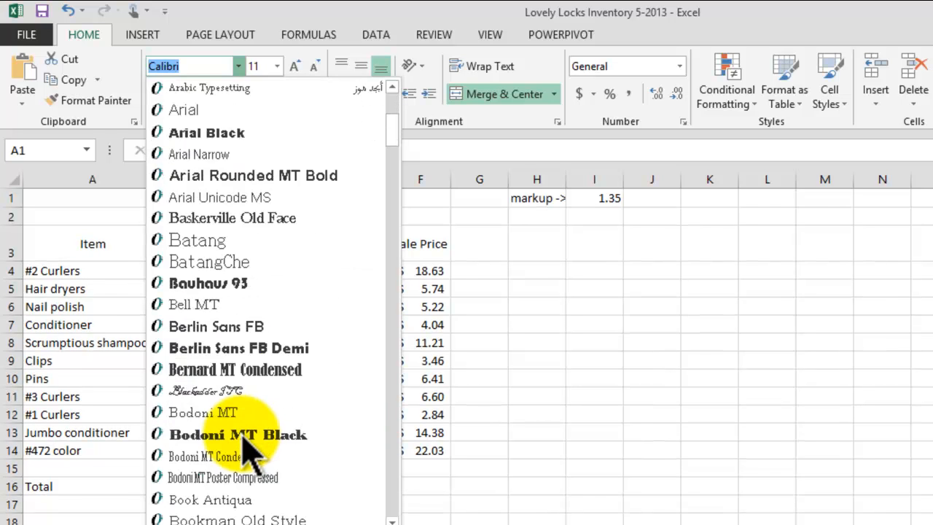
scroll(245, 442, "down", 1)
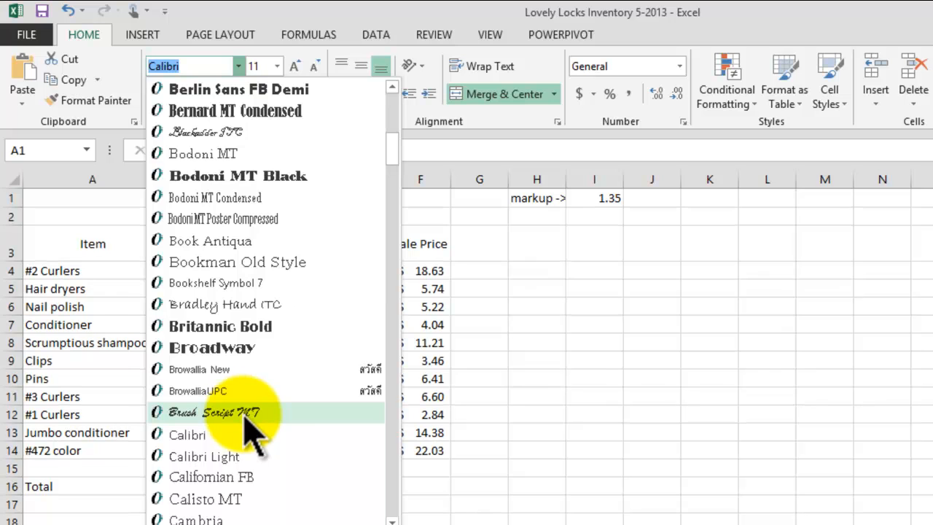
left_click(246, 413)
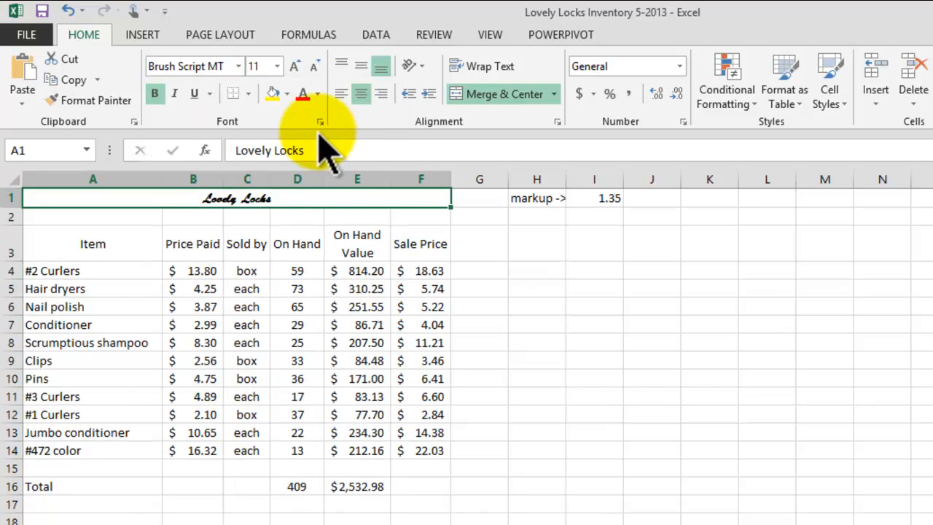
left_click(296, 65)
left_click(296, 66)
left_click(296, 66)
left_click(296, 66)
left_click(295, 66)
left_click(295, 66)
left_click(296, 66)
left_click(296, 65)
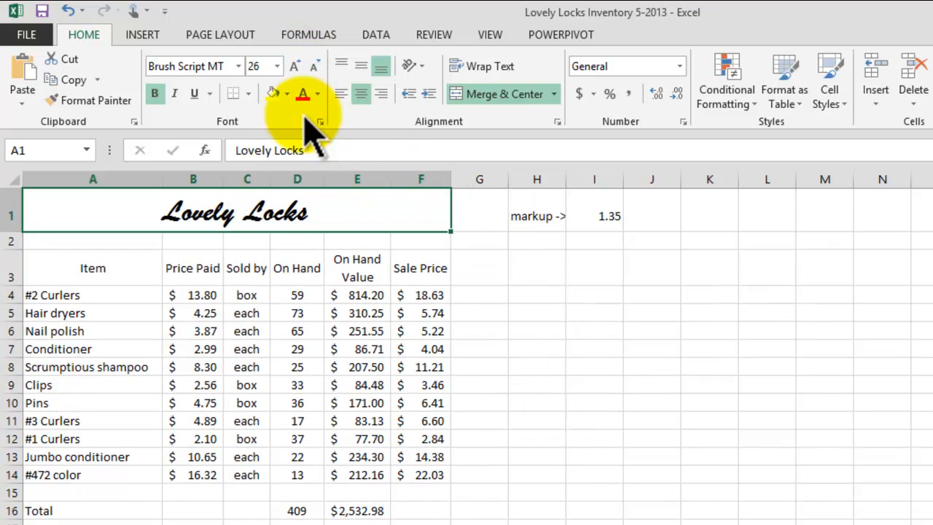
left_click(286, 93)
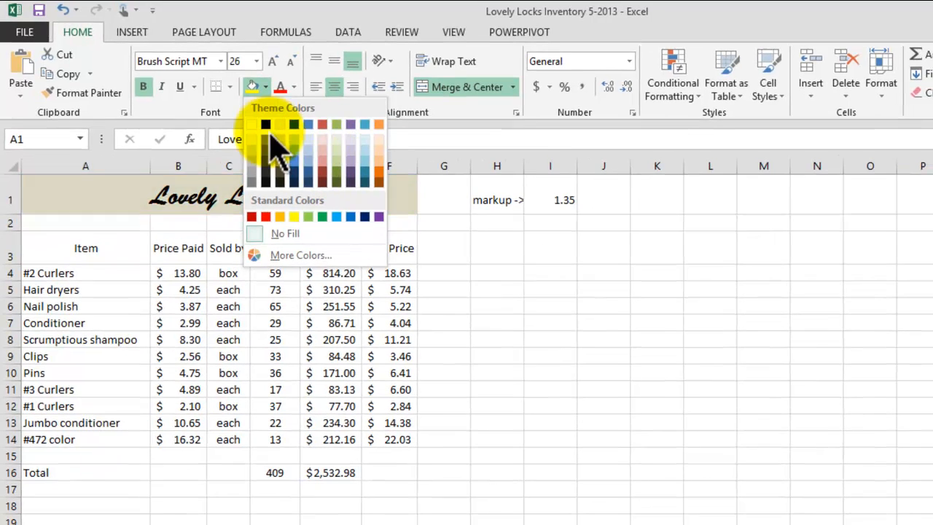
left_click(326, 161)
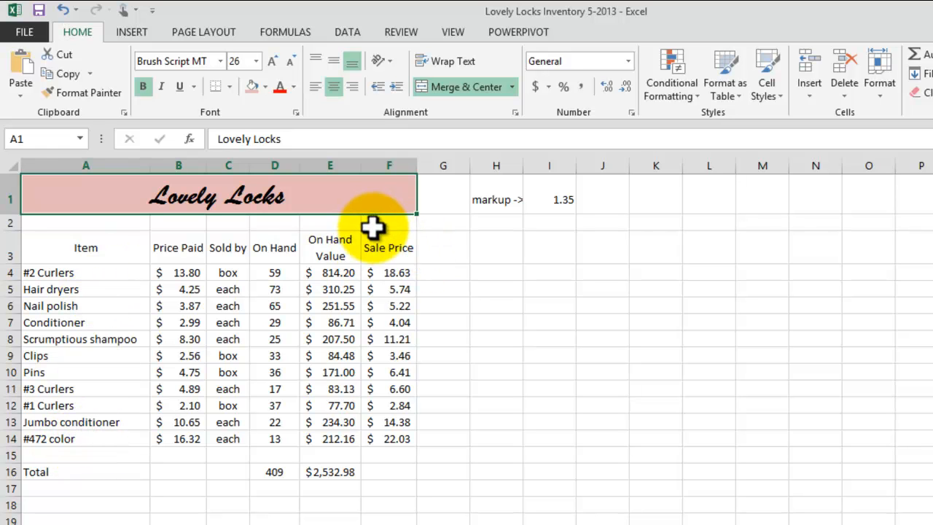
Give the header row the 20% - Accent2 cell style and All Borders.
left_click_drag(102, 252, 387, 248)
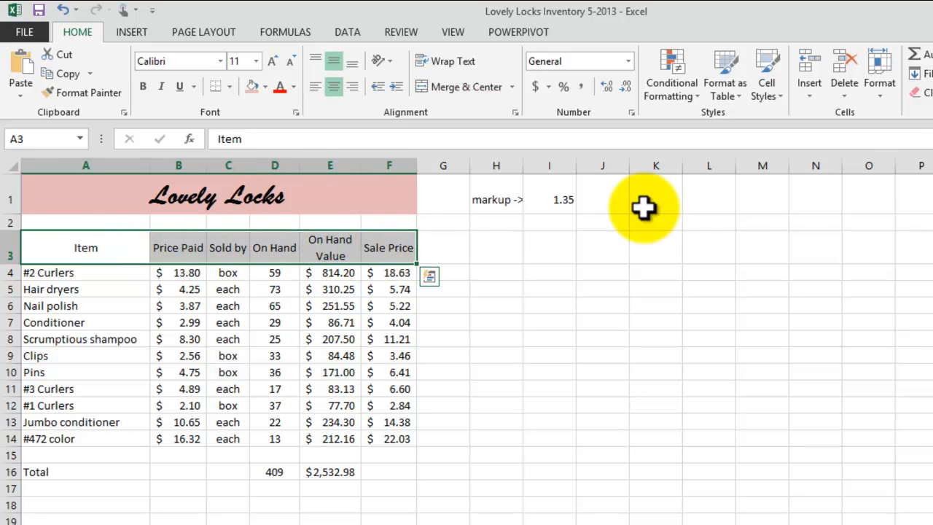
left_click(880, 78)
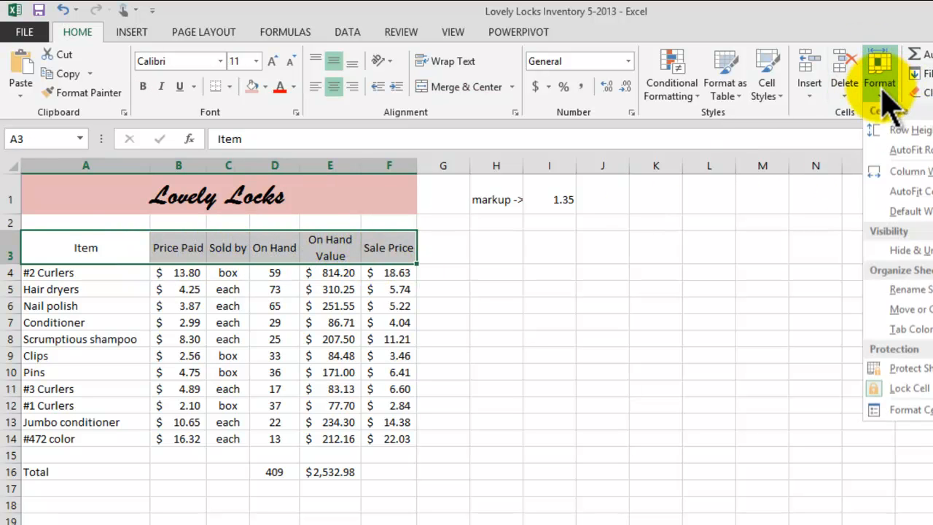
left_click(768, 94)
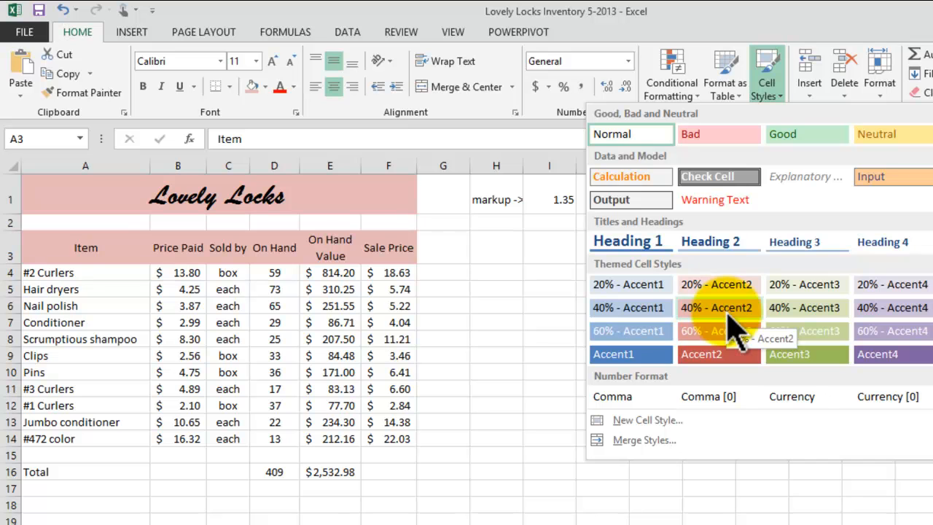
left_click(735, 291)
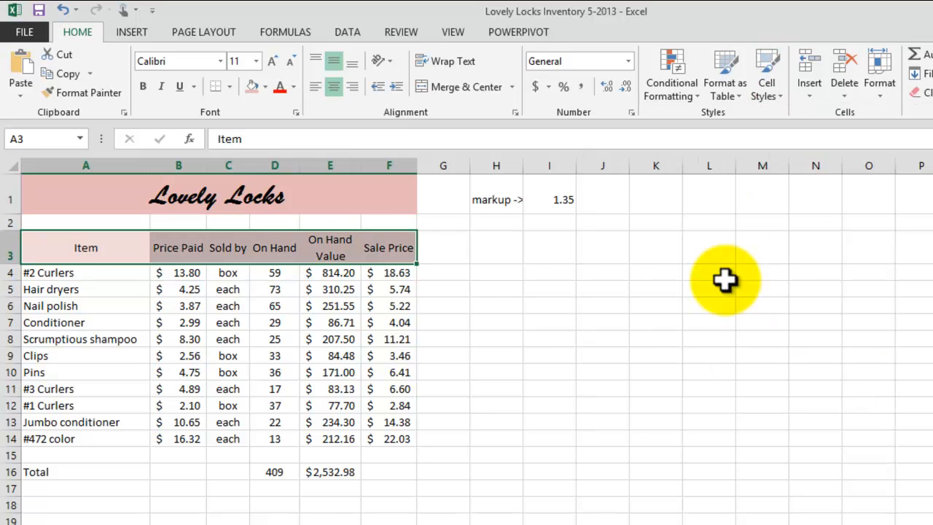
left_click(230, 86)
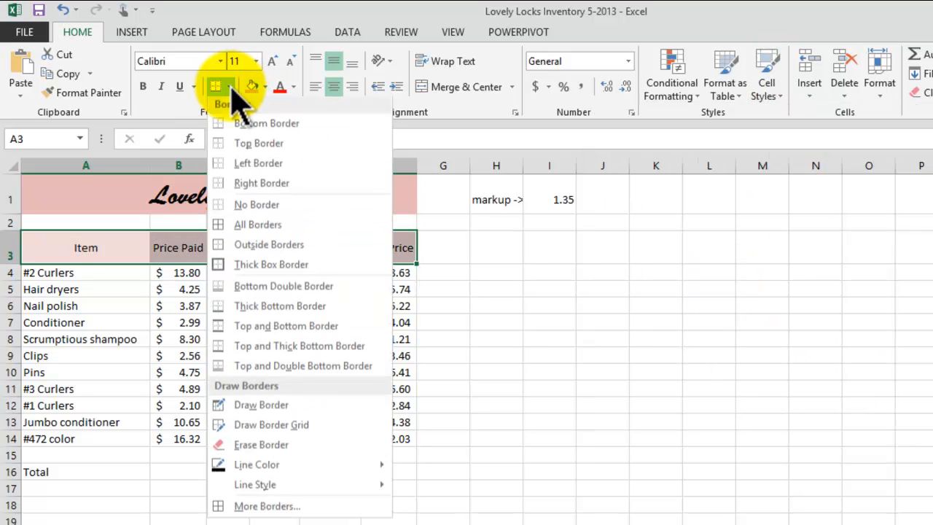
left_click(252, 231)
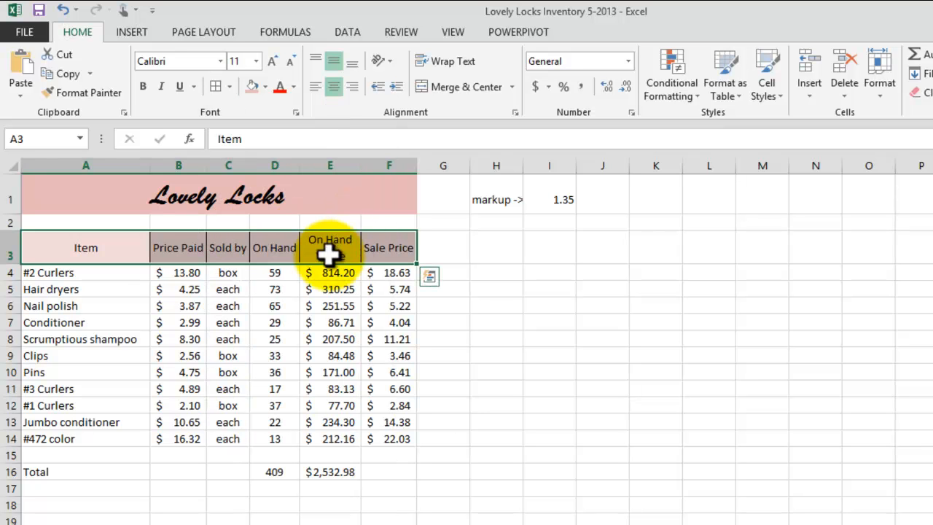
Shade the item names A4:A14 with a light pink cell style.
left_click_drag(96, 276, 102, 433)
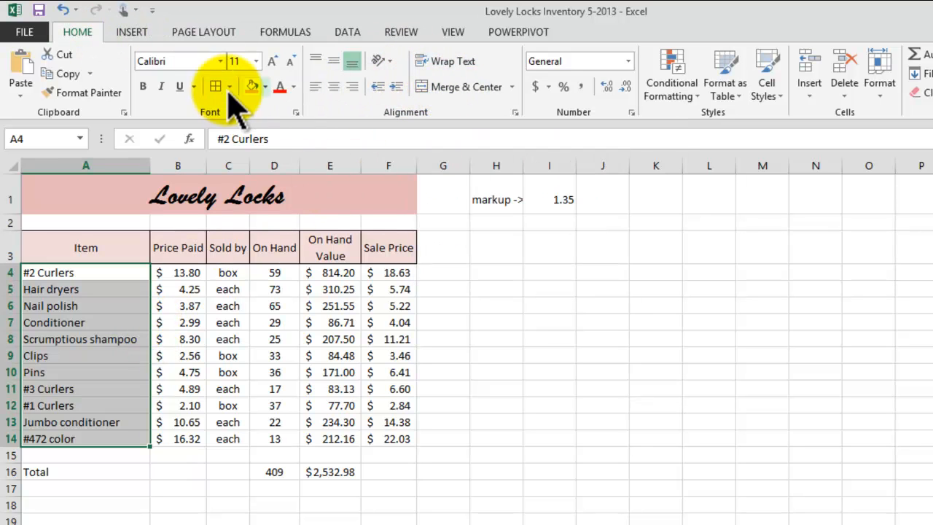
left_click(777, 95)
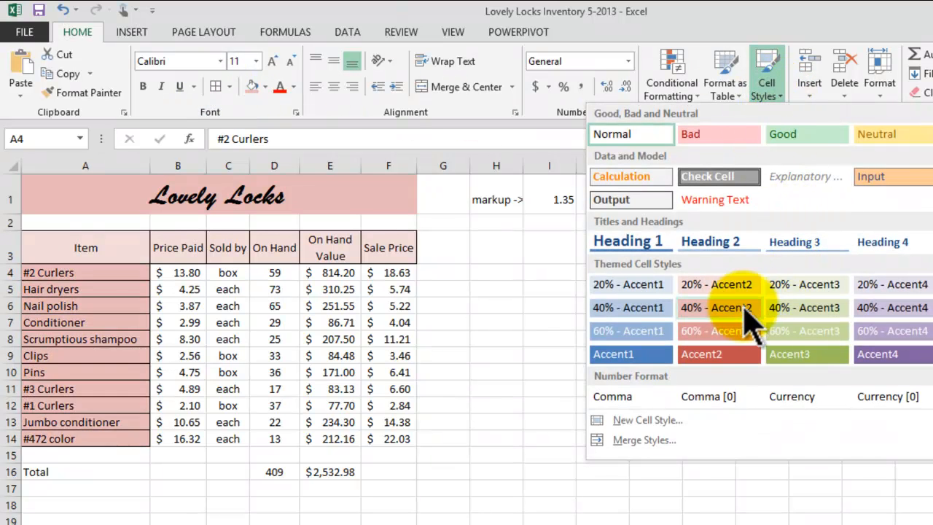
left_click(725, 286)
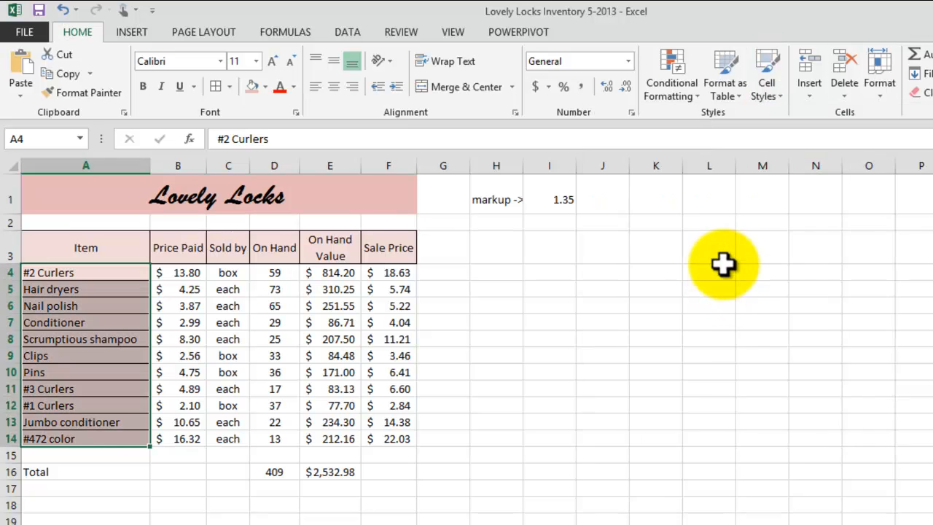
Style the Total label and D16:E16 totals bold red on pink with the Bad style.
left_click_drag(75, 471, 131, 474)
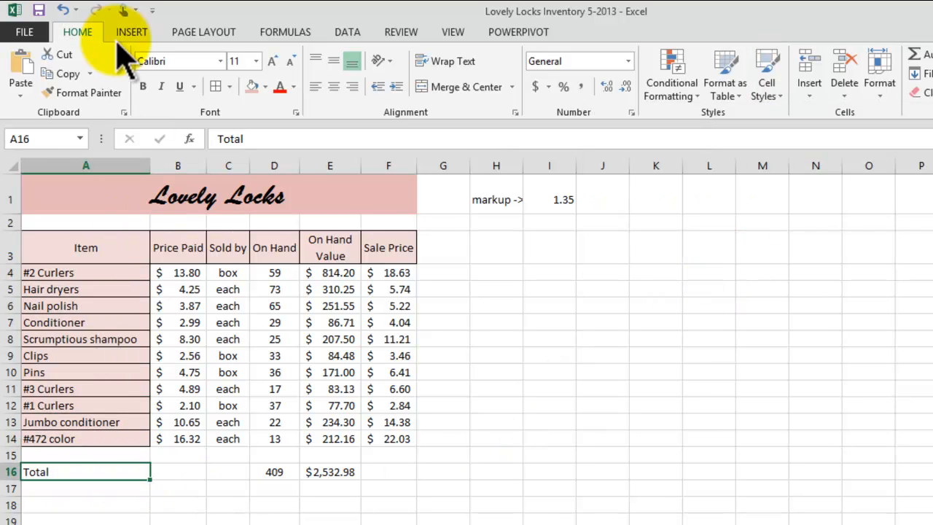
left_click(773, 98)
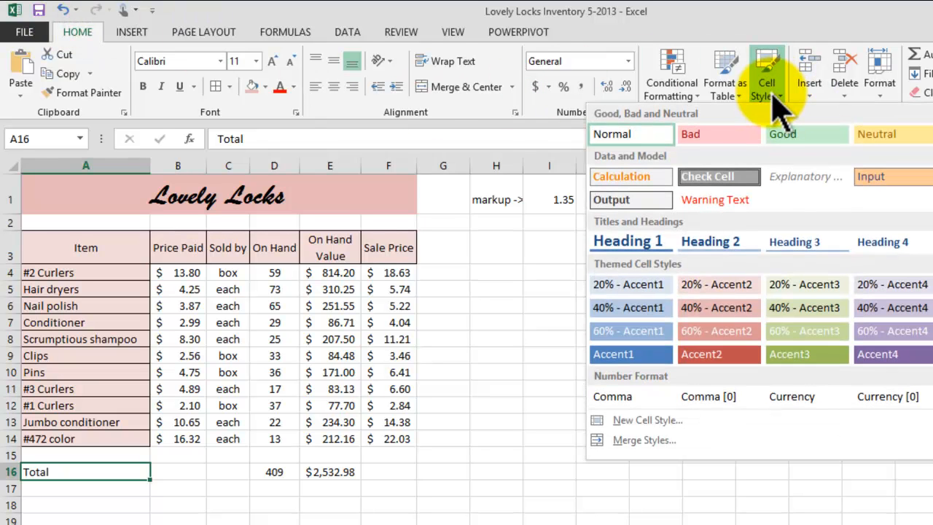
left_click(711, 133)
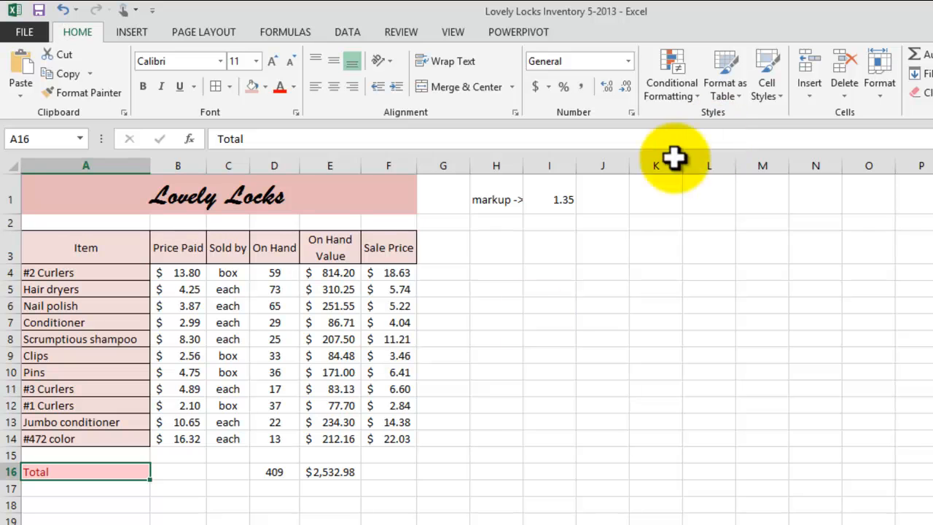
left_click(143, 86)
left_click_drag(277, 474, 326, 464)
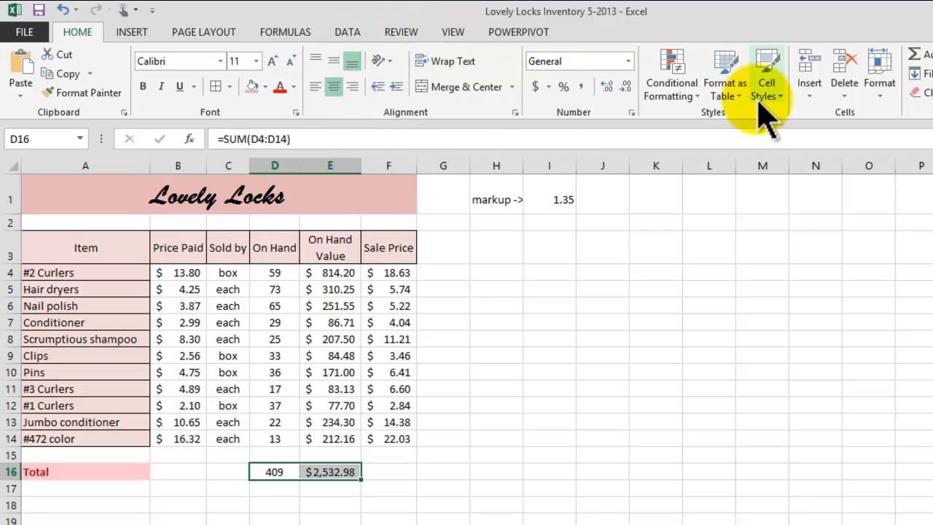
left_click(767, 76)
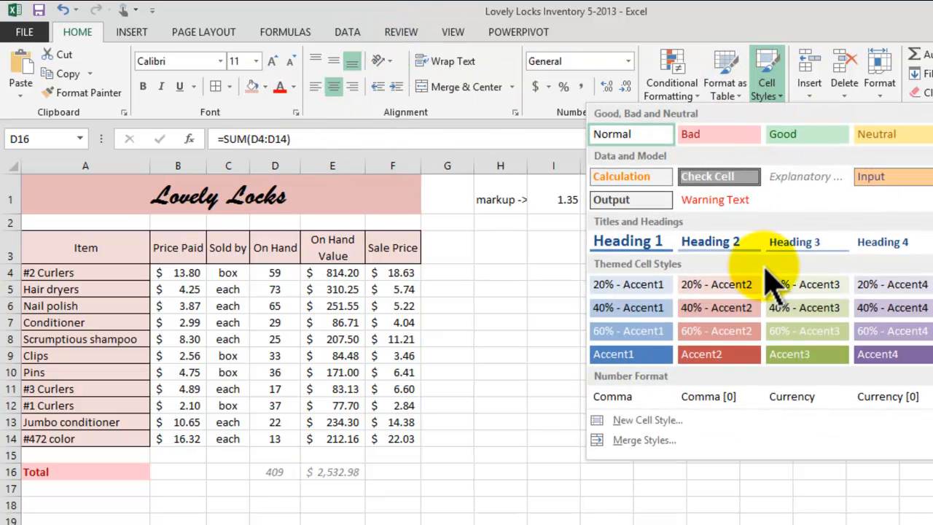
left_click(717, 135)
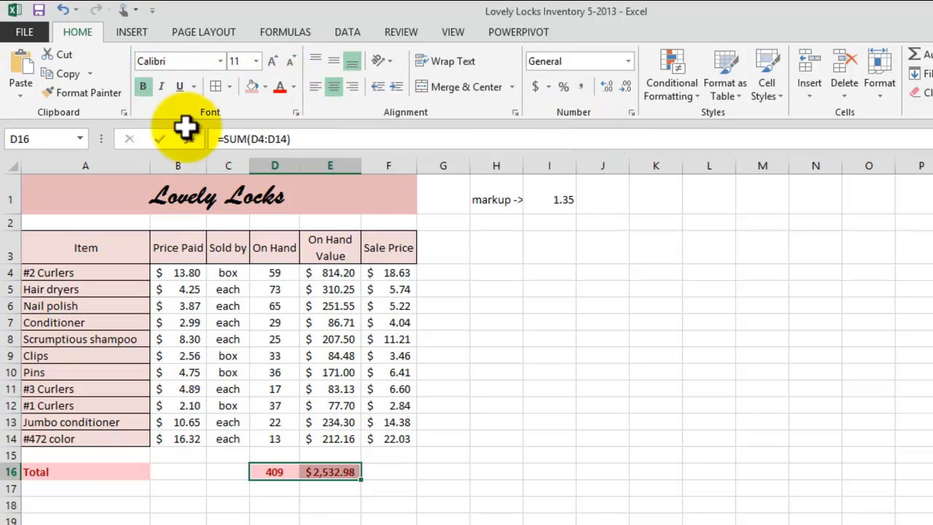
left_click(620, 438)
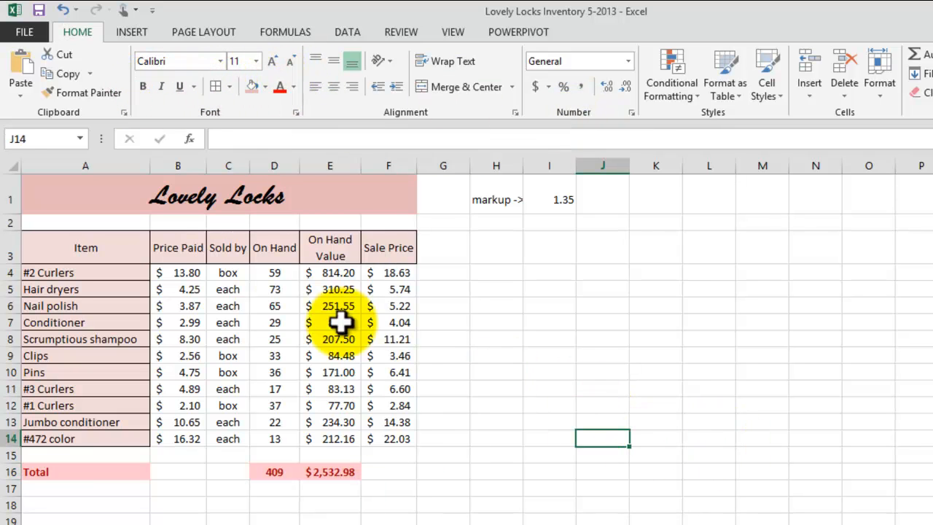
Apply All Borders to B4:F14, then select the On Hand quantities D4:D14.
left_click_drag(181, 273, 384, 437)
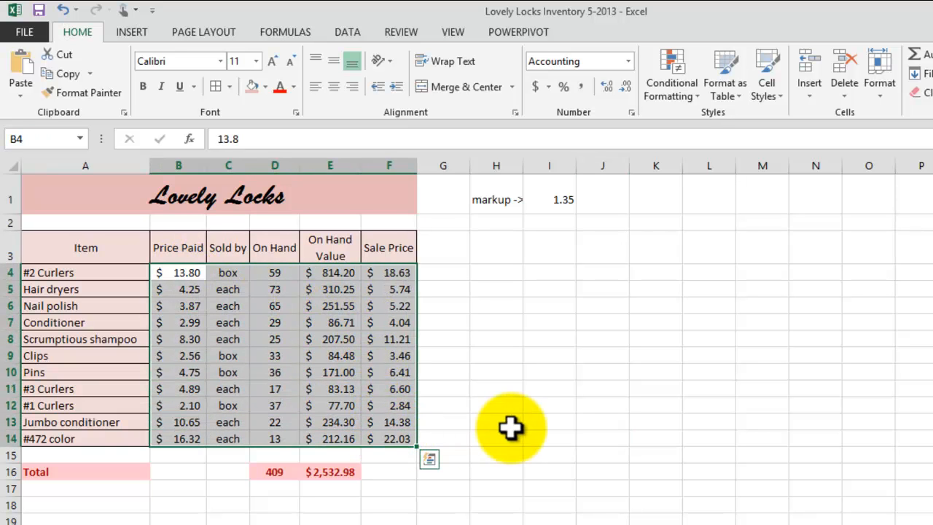
left_click(215, 84)
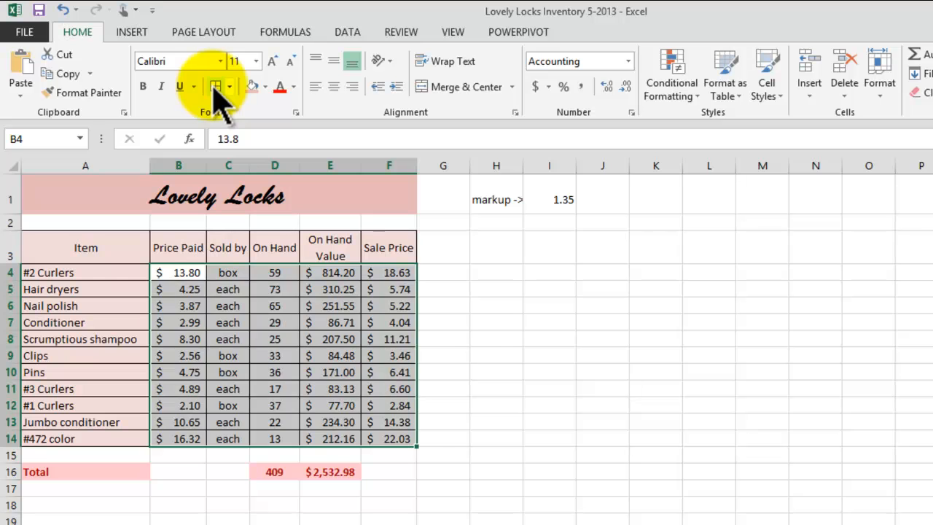
left_click(599, 405)
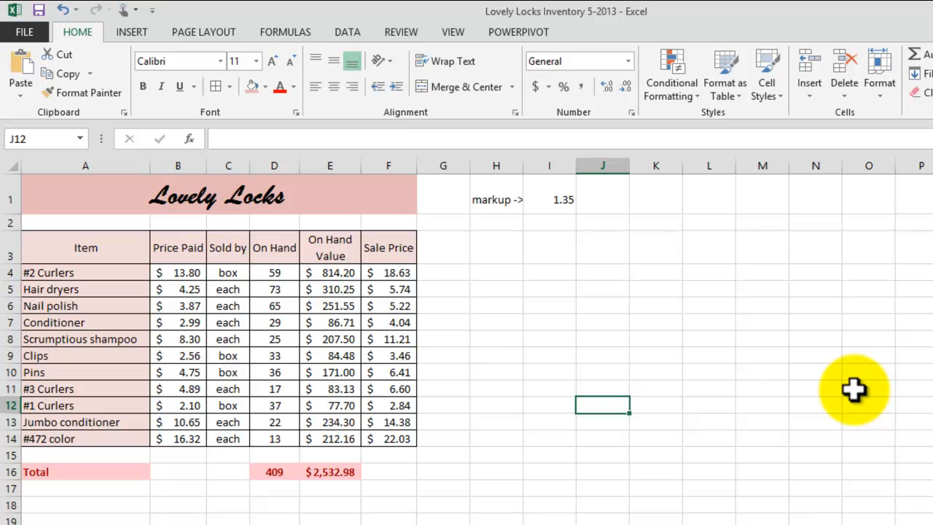
left_click_drag(275, 273, 274, 438)
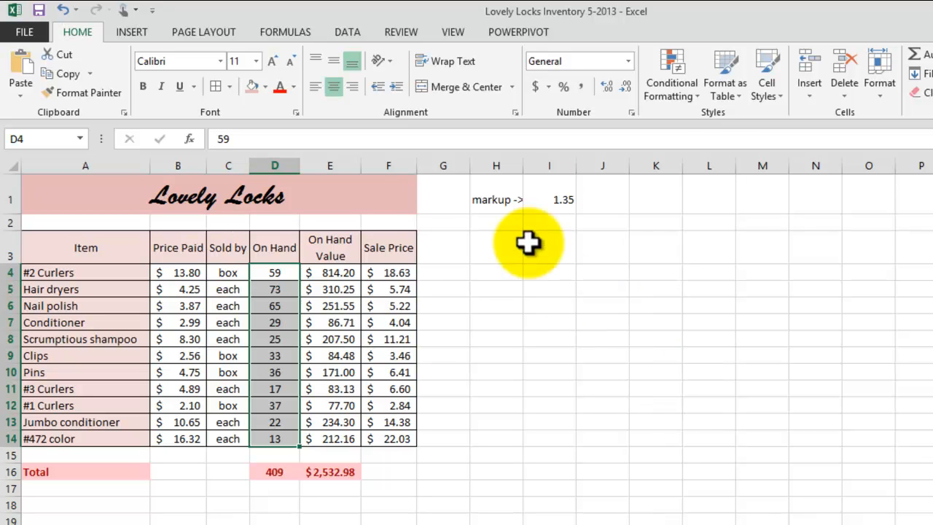
Apply the Traffic Lights (Rimmed) icon set to the On Hand counts D4:D14.
left_click(684, 101)
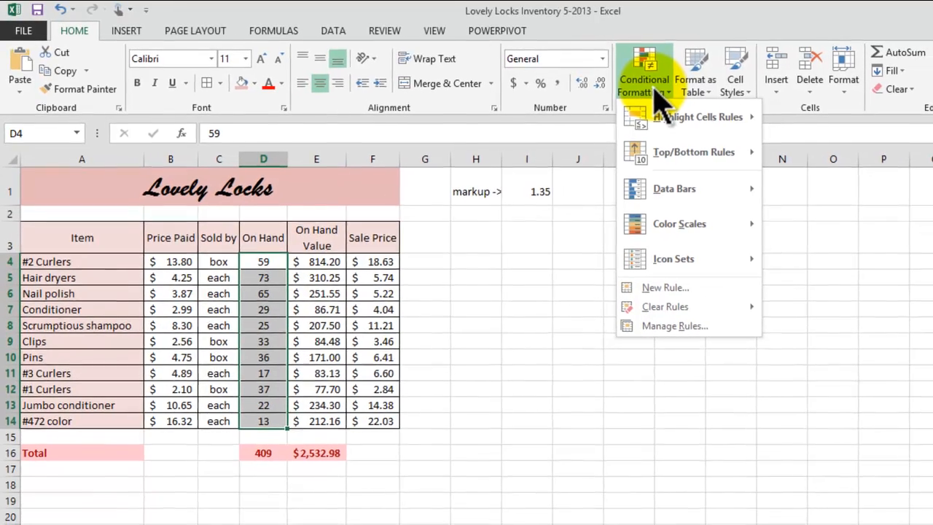
mouse_move(674, 259)
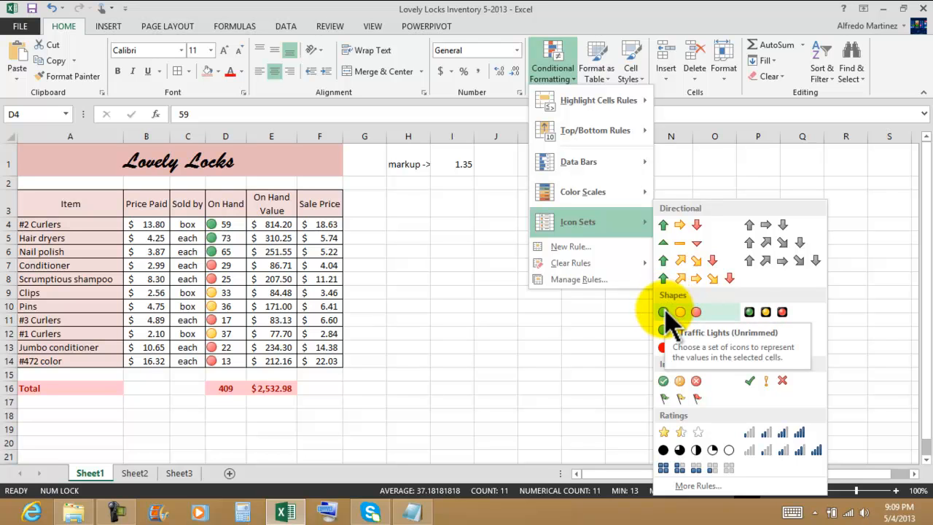
left_click(765, 312)
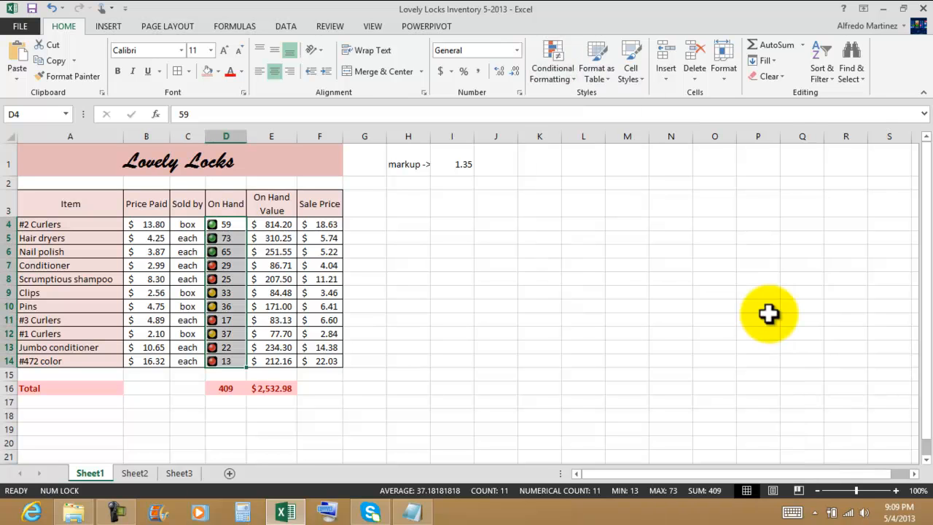
left_click(452, 295)
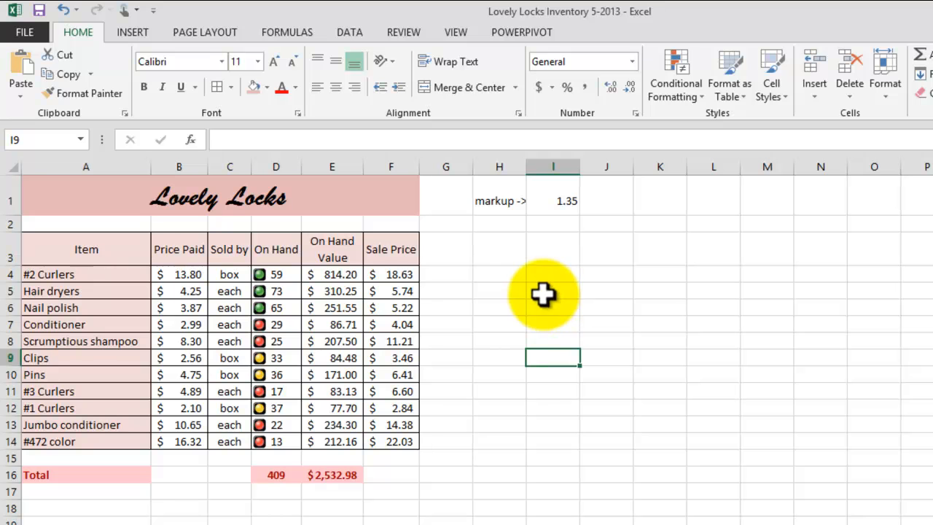
left_click_drag(267, 271, 270, 442)
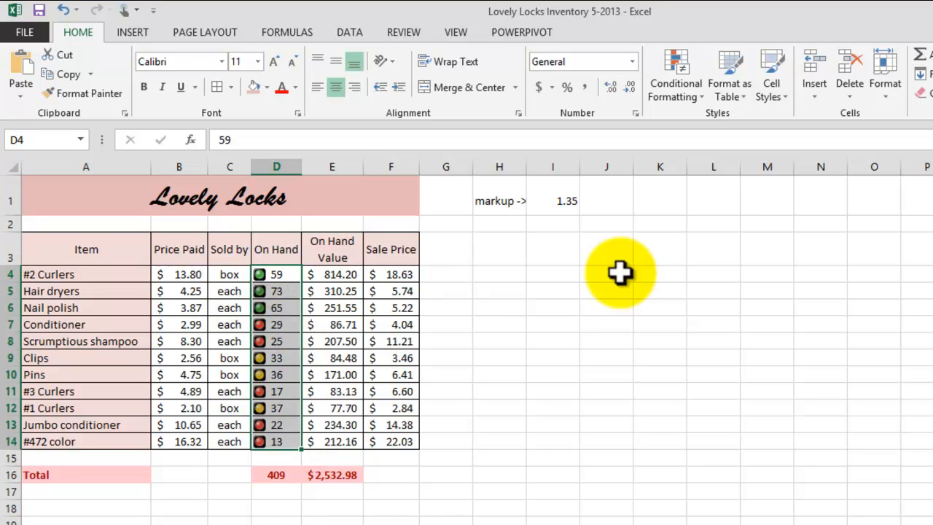
left_click(670, 95)
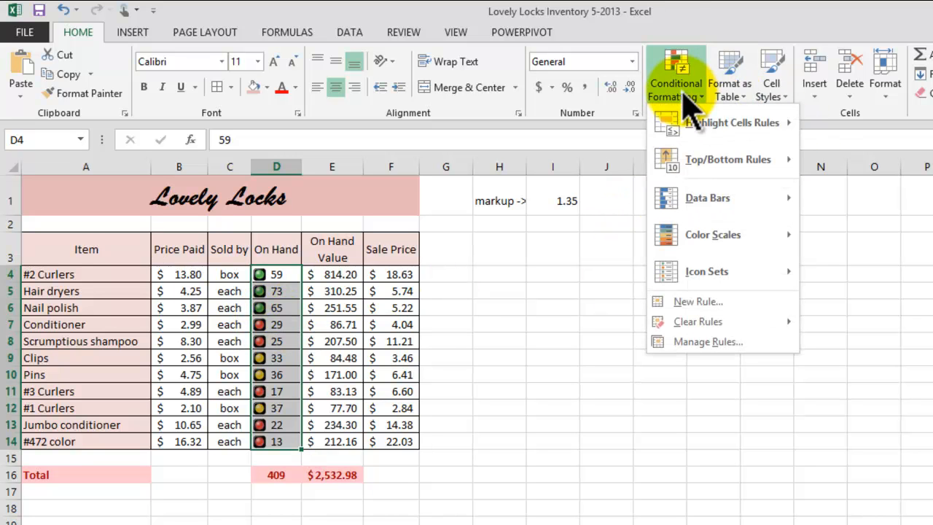
left_click(689, 342)
left_click_drag(516, 140, 362, 49)
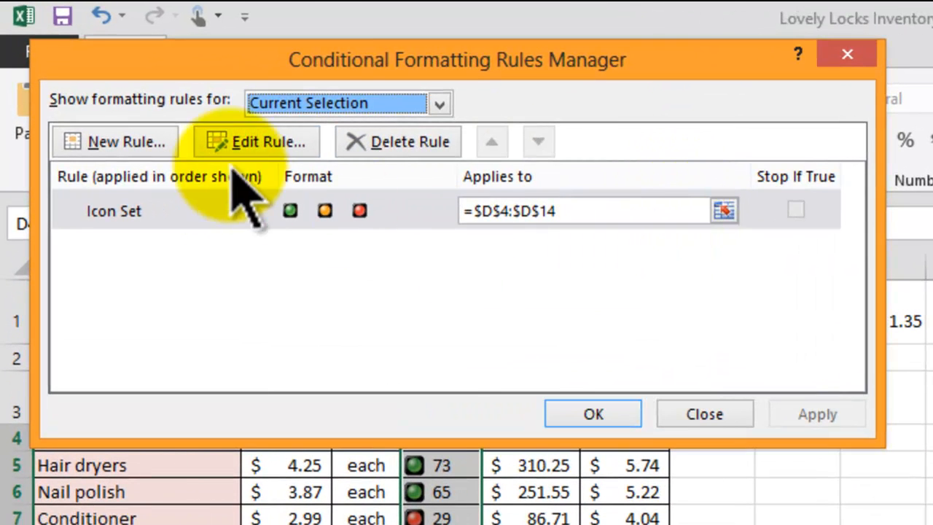
left_click(281, 142)
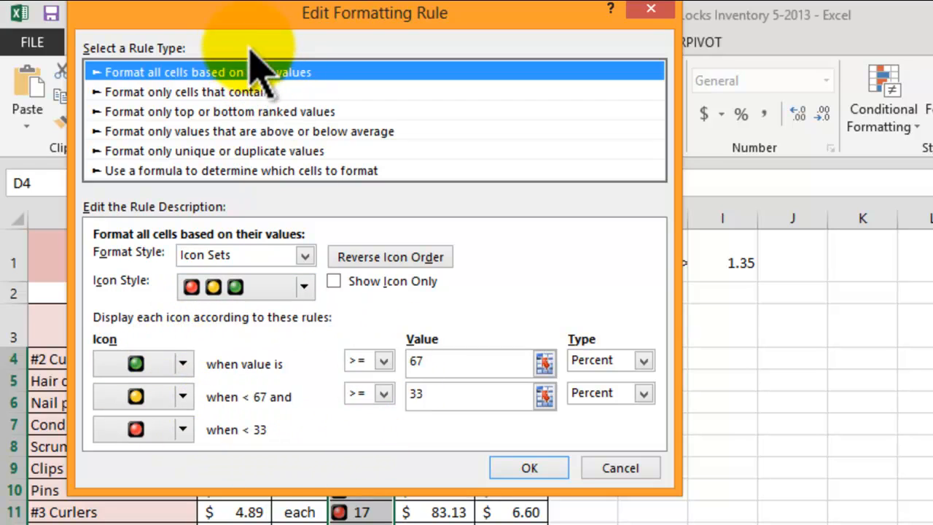
left_click_drag(223, 15, 727, 56)
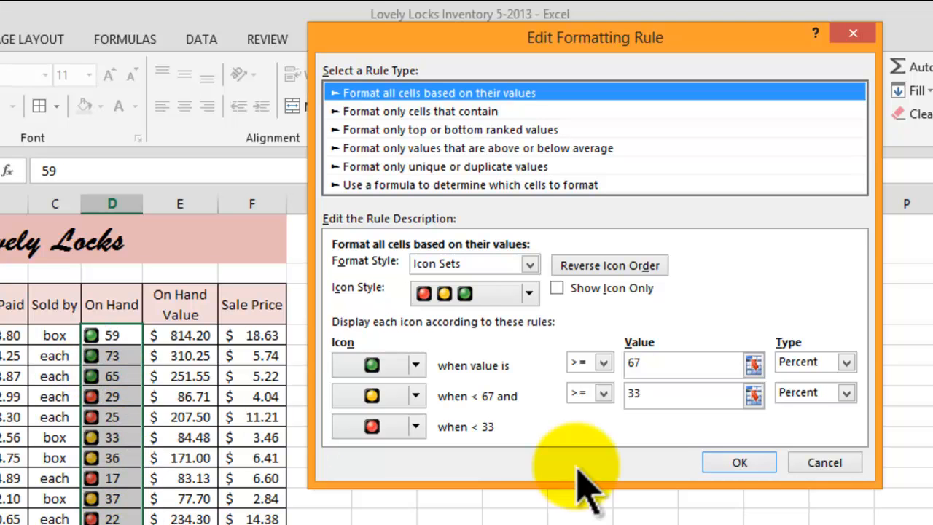
left_click(740, 467)
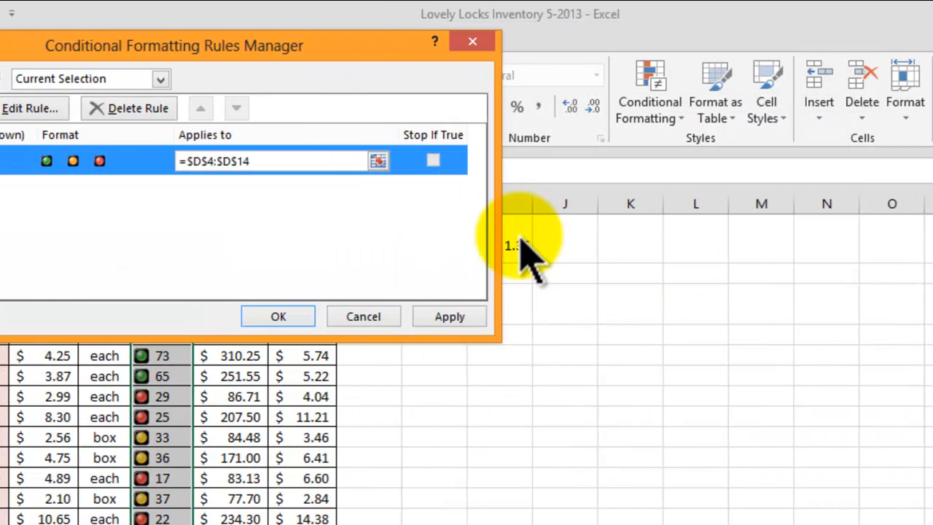
left_click(436, 316)
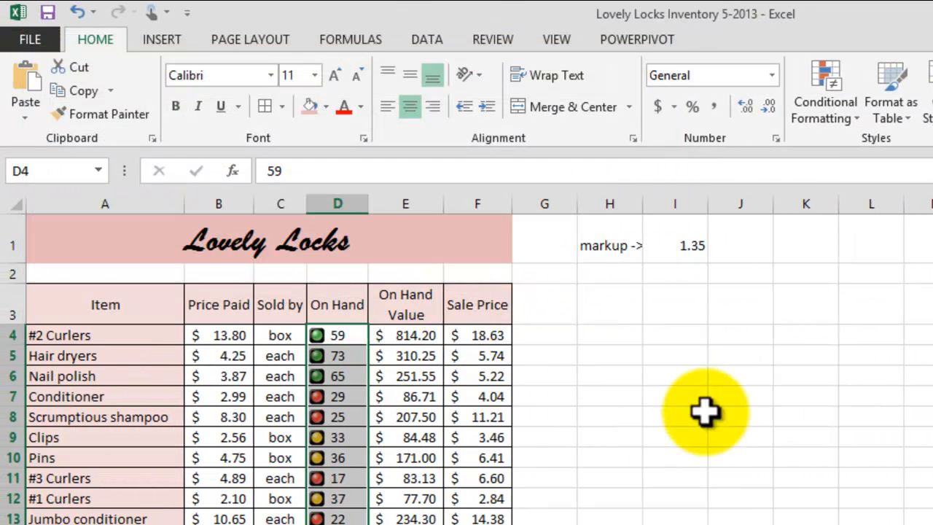
left_click(687, 417)
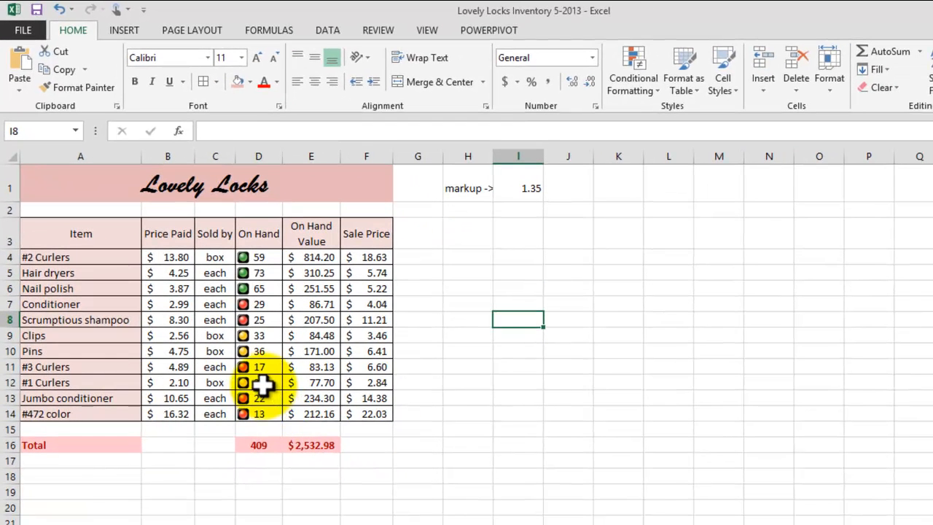
left_click(261, 382)
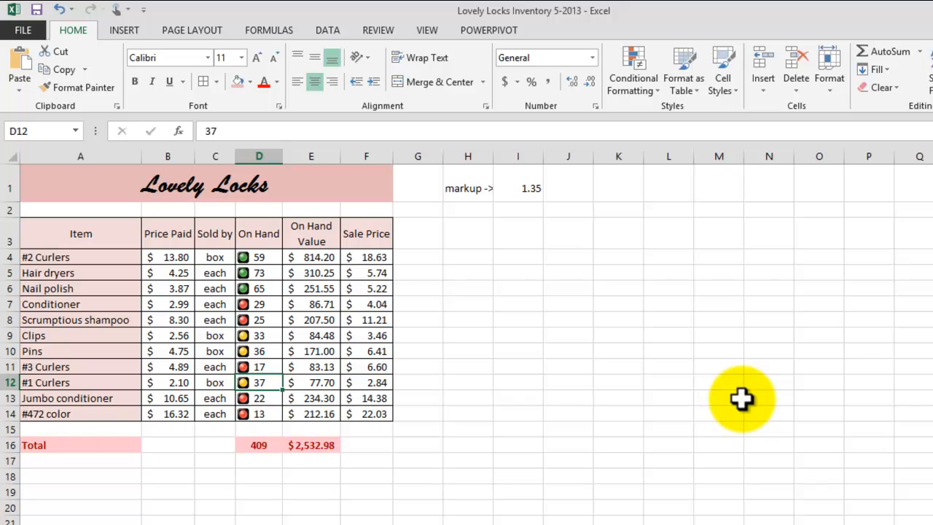
type("20")
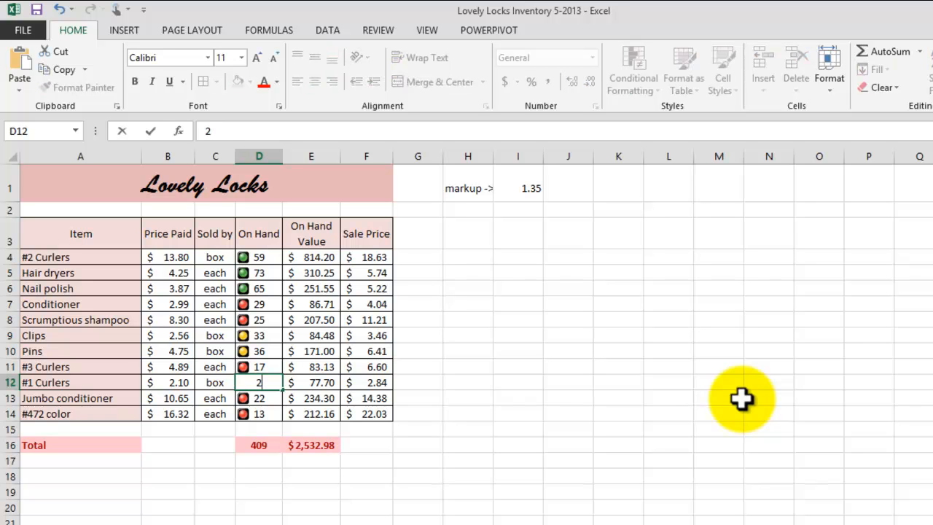
key("Return")
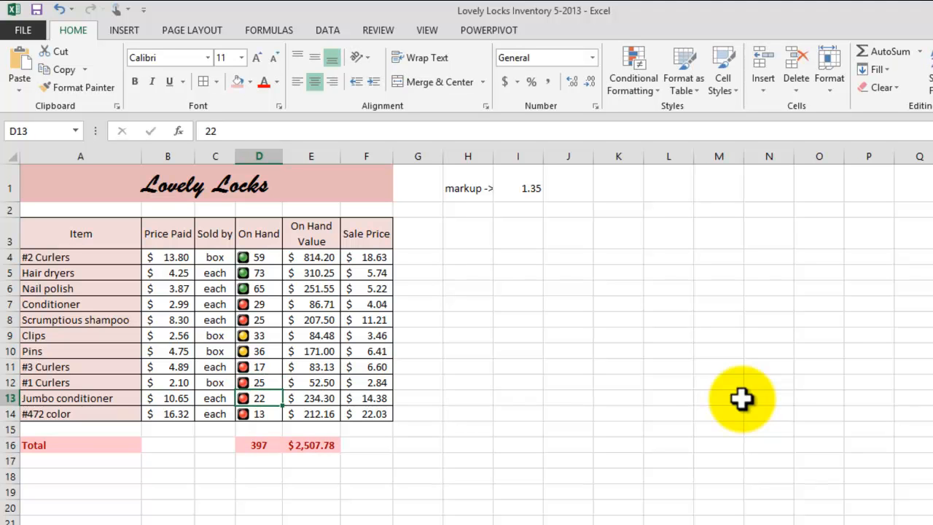
left_click(262, 381)
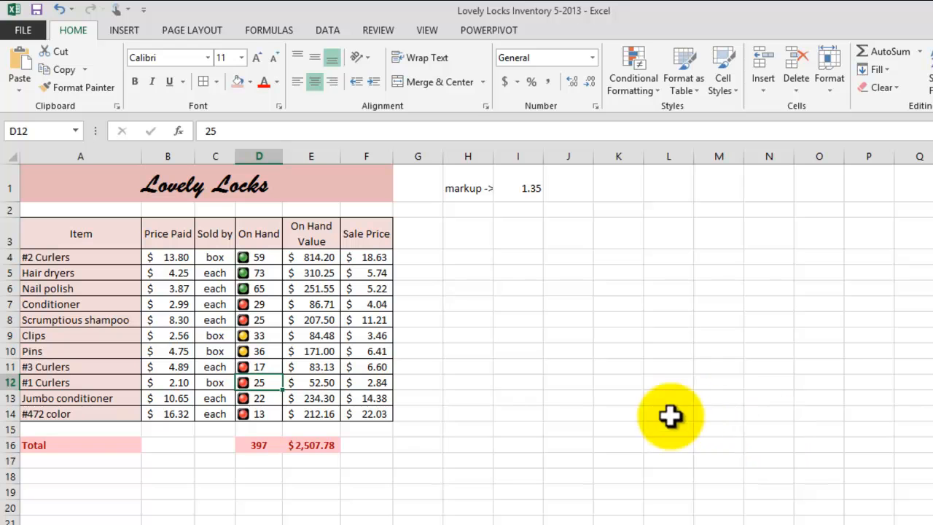
left_click(108, 476)
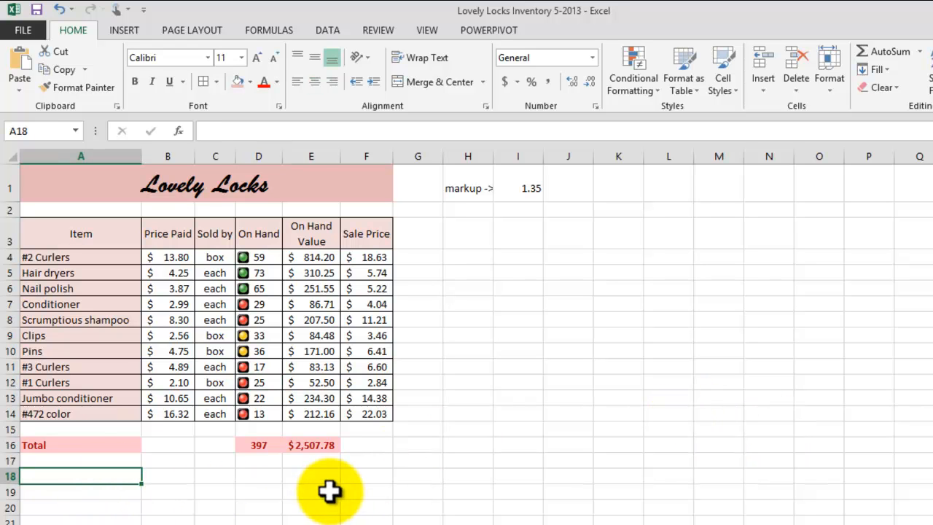
Enter 'On Hand Value if Data goes below 30 order more items ASAP' in A18.
type("On")
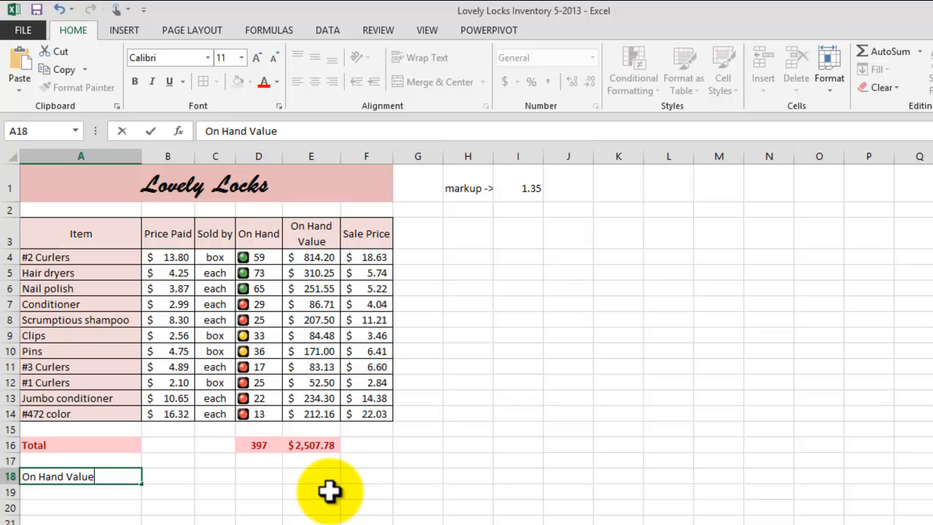
type("Hand Value if Data goes under 30")
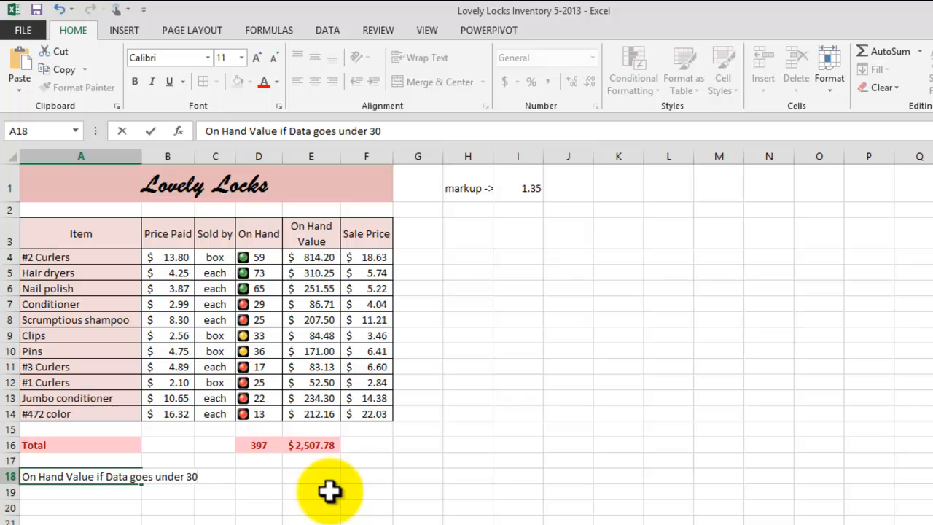
key("BackSpace")
key("BackSpace")
key("BackSpace")
key("BackSpace")
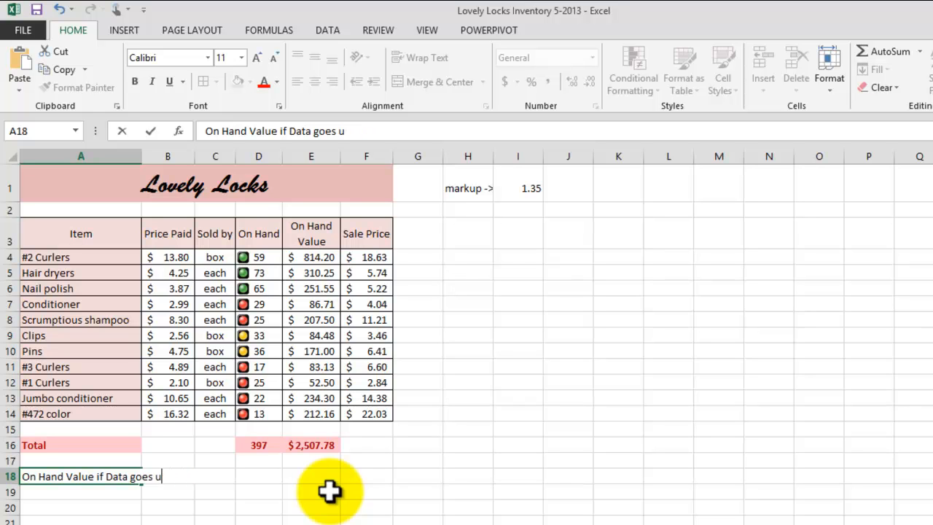
type("below 30 order")
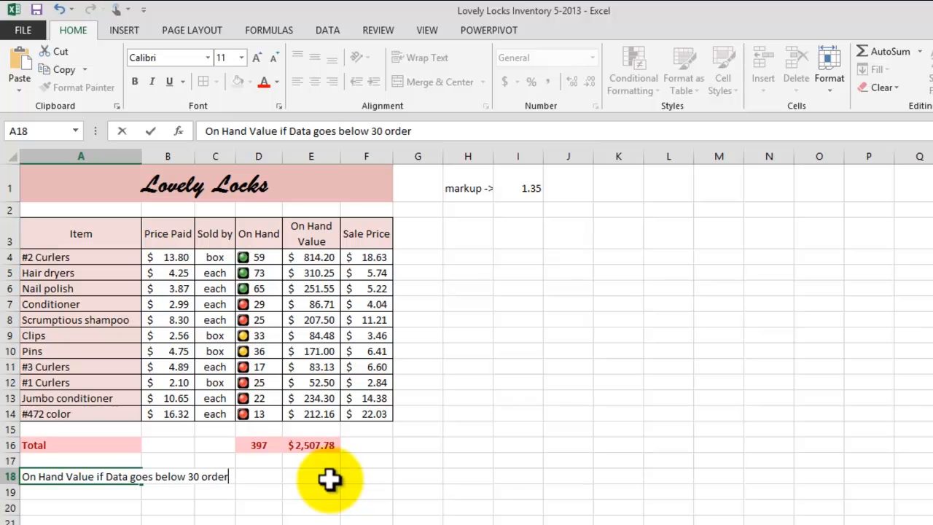
type("more items ")
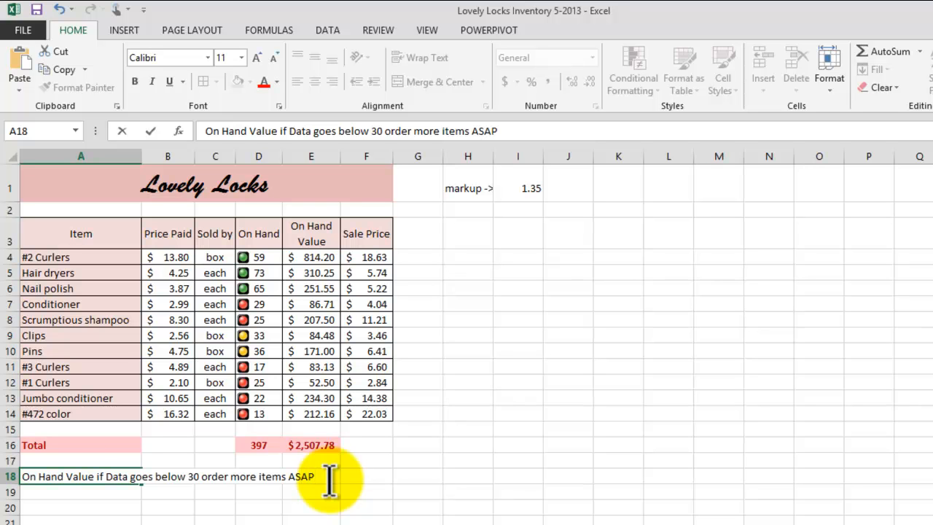
type("ASAP")
key("Return")
left_click(460, 463)
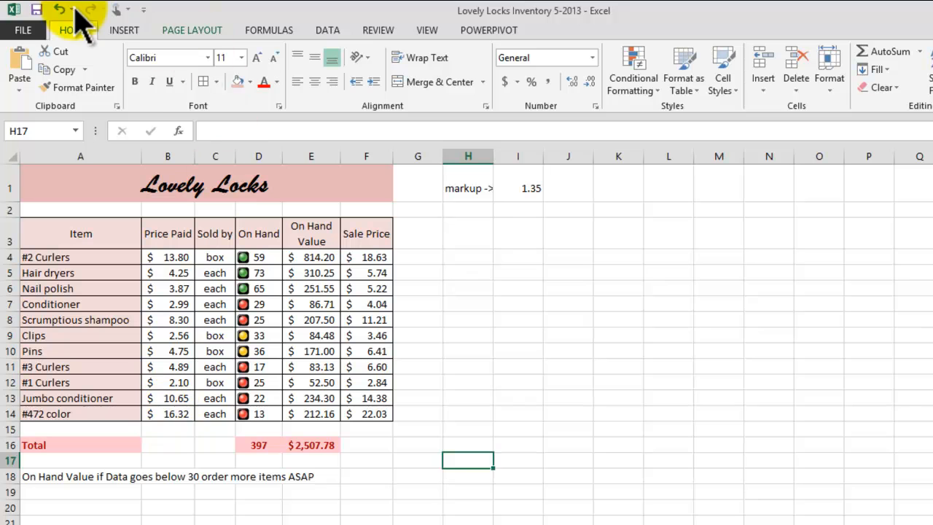
Change Jumbo conditioner's On Hand count in D13 to 72.
left_click(253, 301)
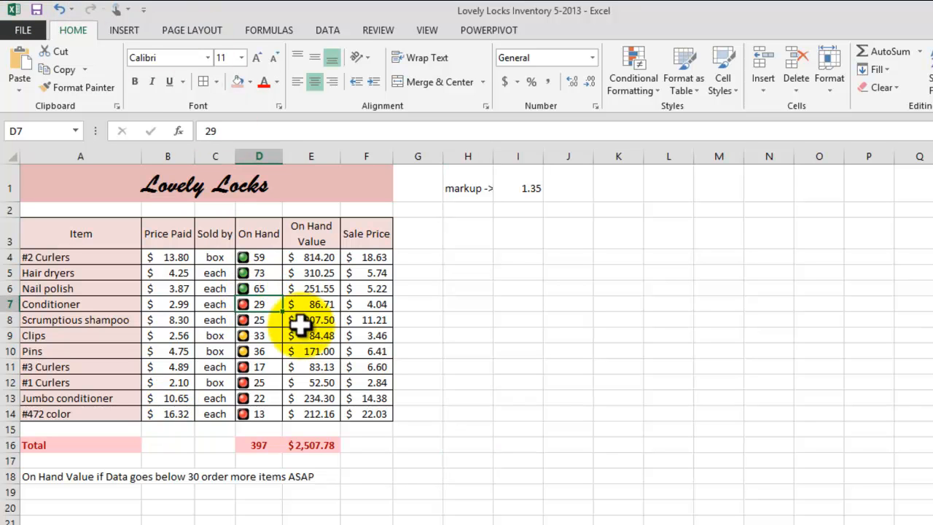
left_click(264, 318)
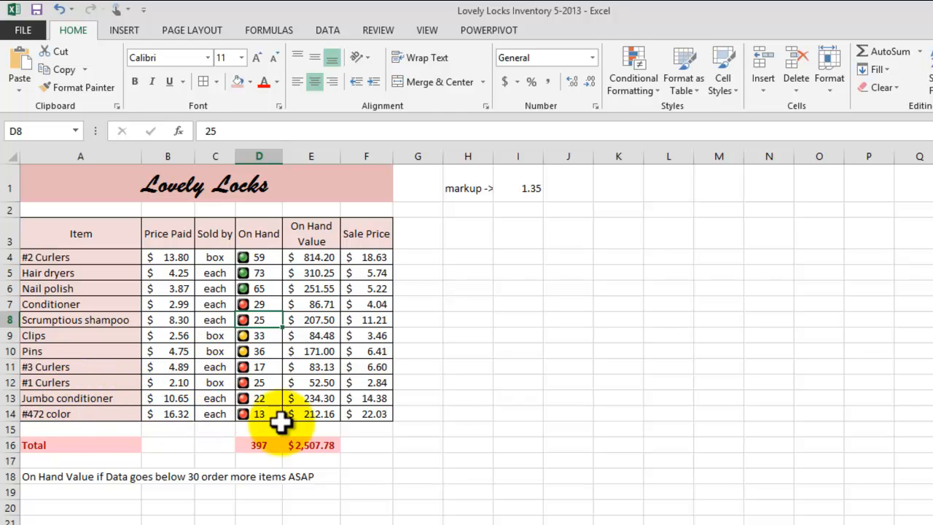
left_click(555, 412)
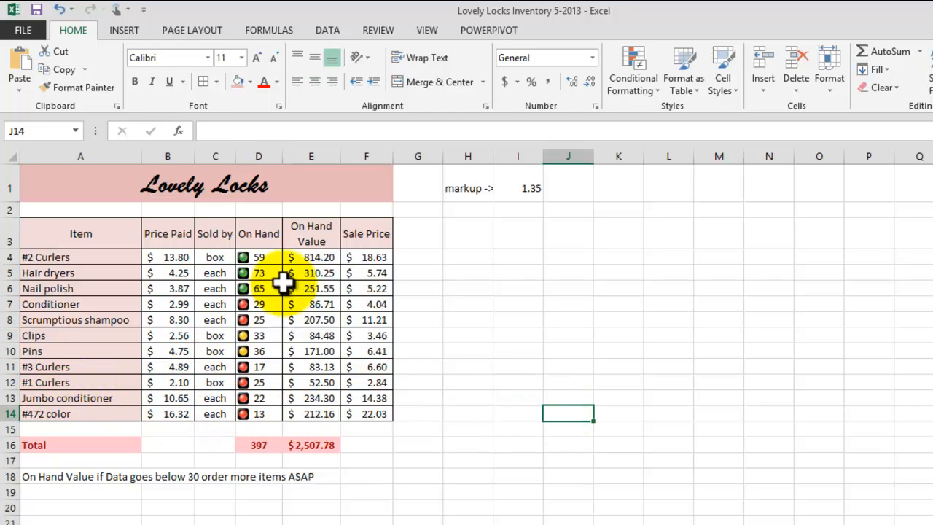
left_click(260, 400)
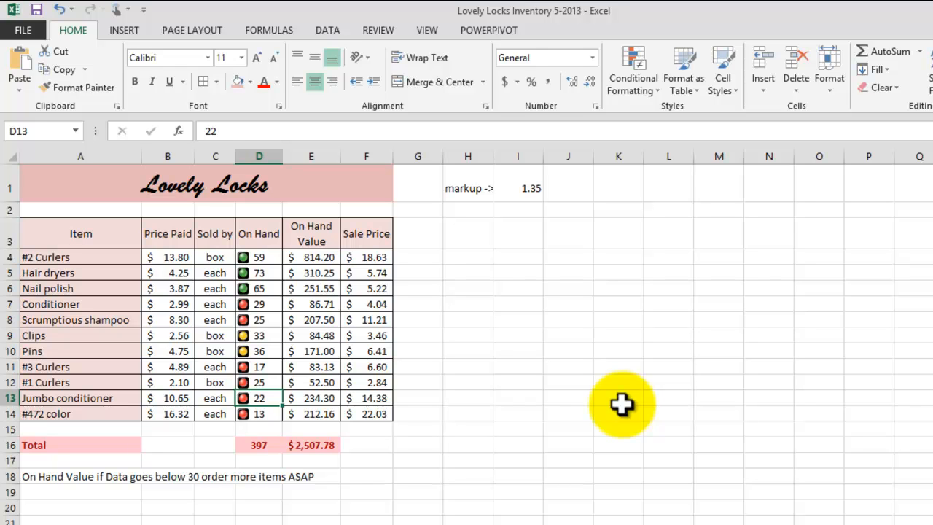
type("50")
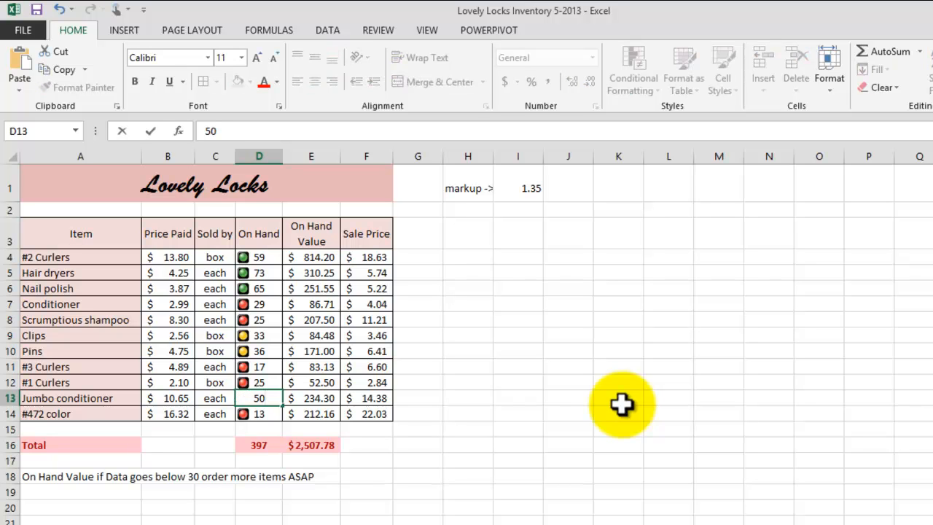
key("Return")
key("Return")
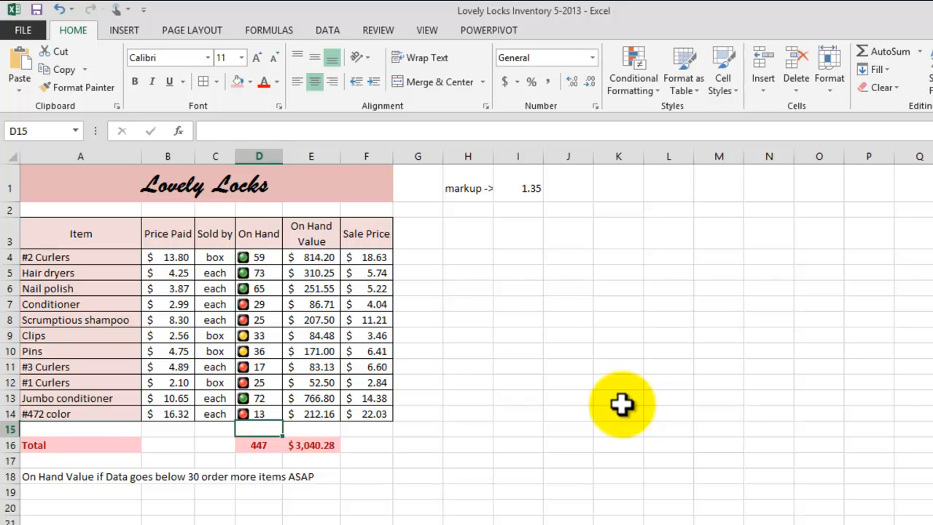
left_click(271, 394)
left_click(548, 371)
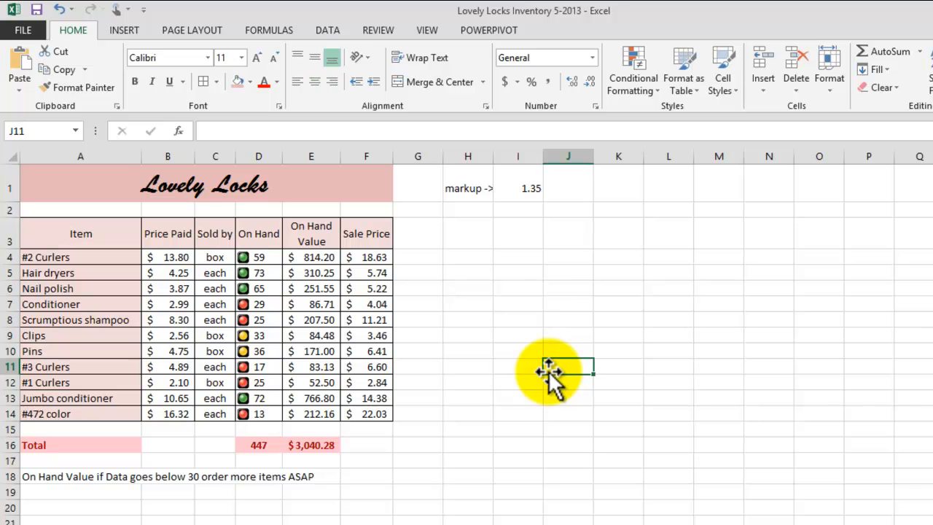
Apply the Neutral cell style to the markup label and its 1.35 value in H1:I1.
left_click_drag(459, 187, 500, 184)
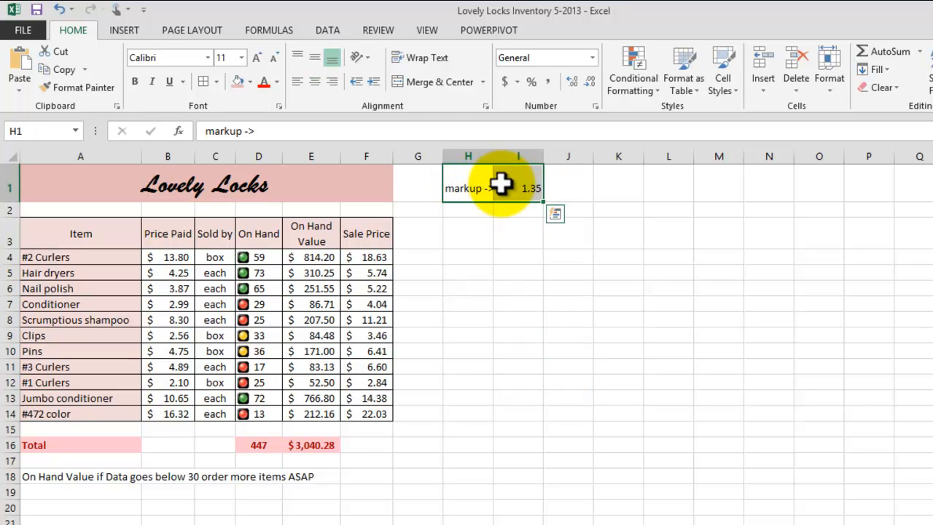
left_click(719, 90)
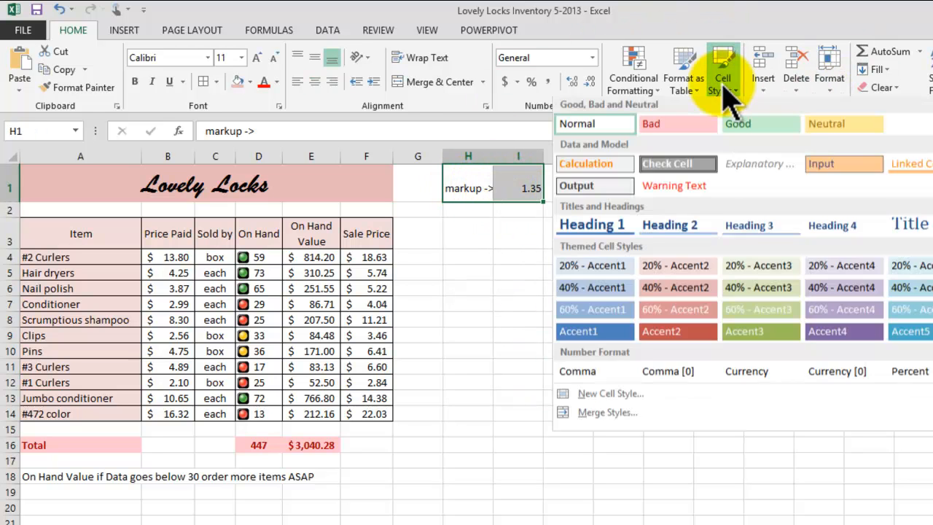
left_click(827, 126)
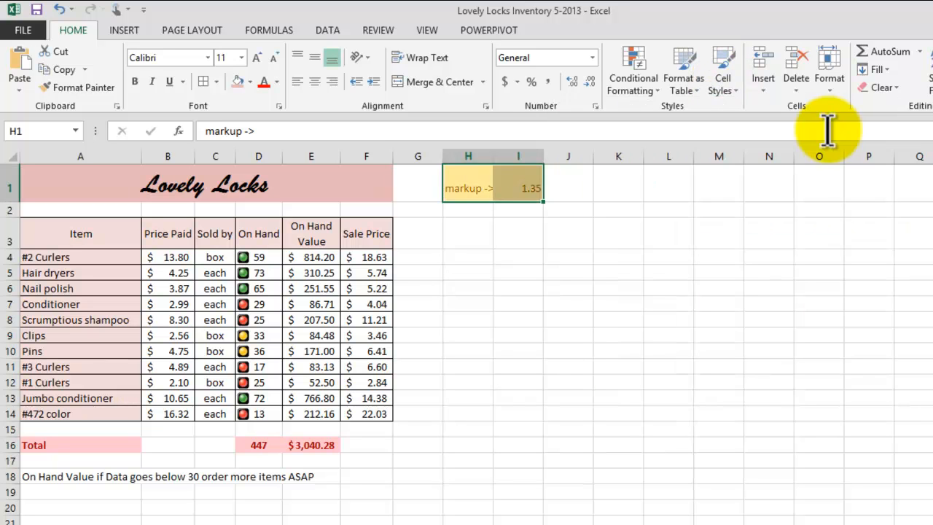
left_click(513, 318)
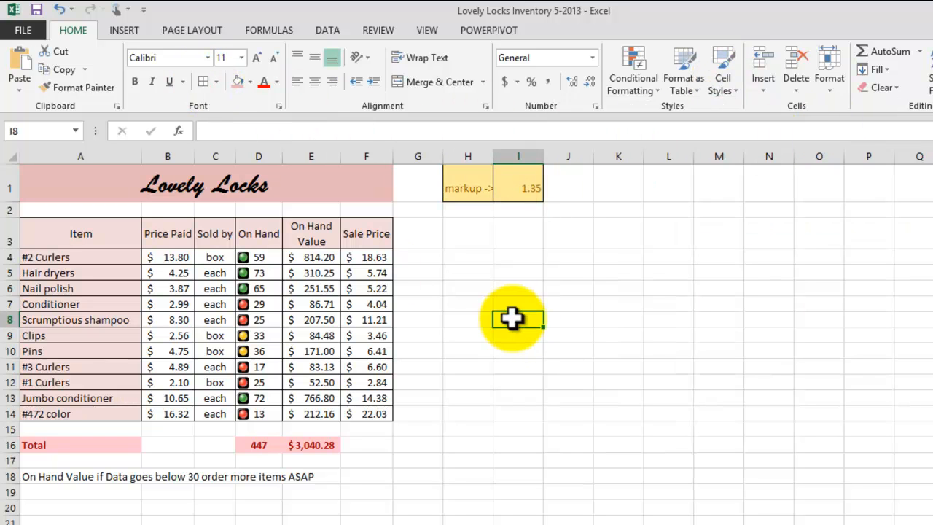
Set the font colour of the markup cells to Automatic black.
left_click(488, 186)
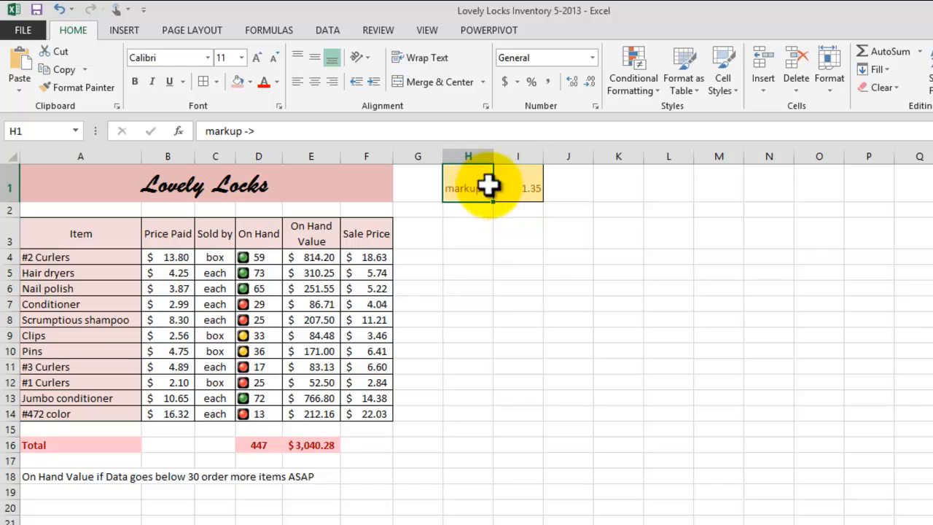
left_click_drag(488, 186, 521, 188)
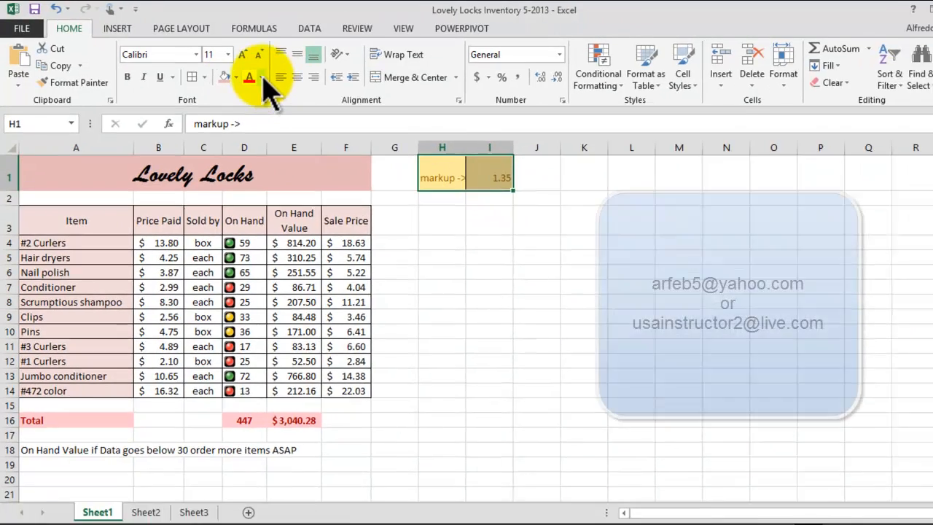
left_click(276, 82)
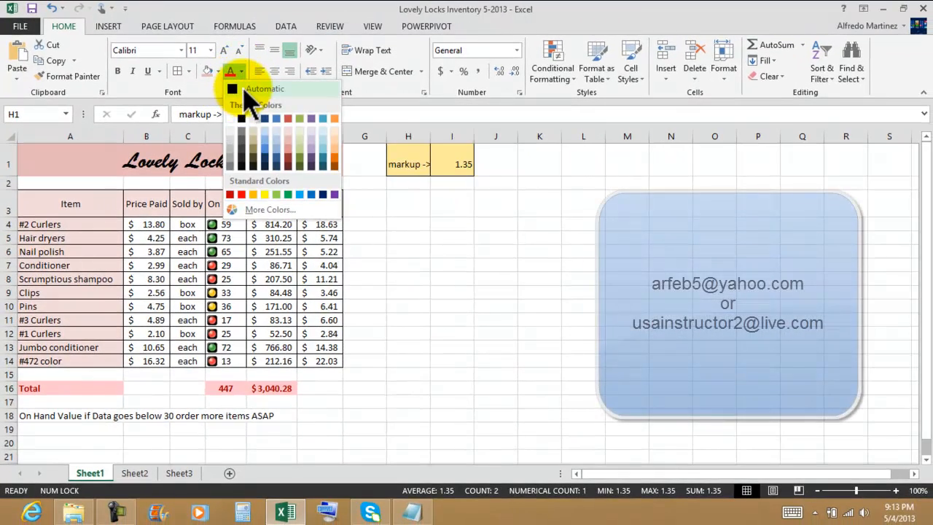
left_click(248, 89)
left_click(543, 265)
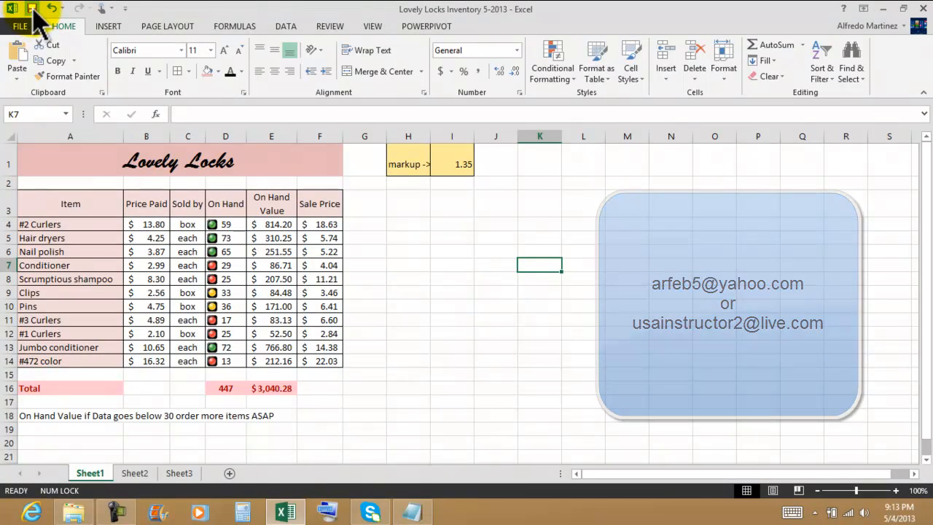
Review the Notepad checklist through Adjust Column Width, Input New Data, Conditional Format and Spelling.
left_click(412, 512)
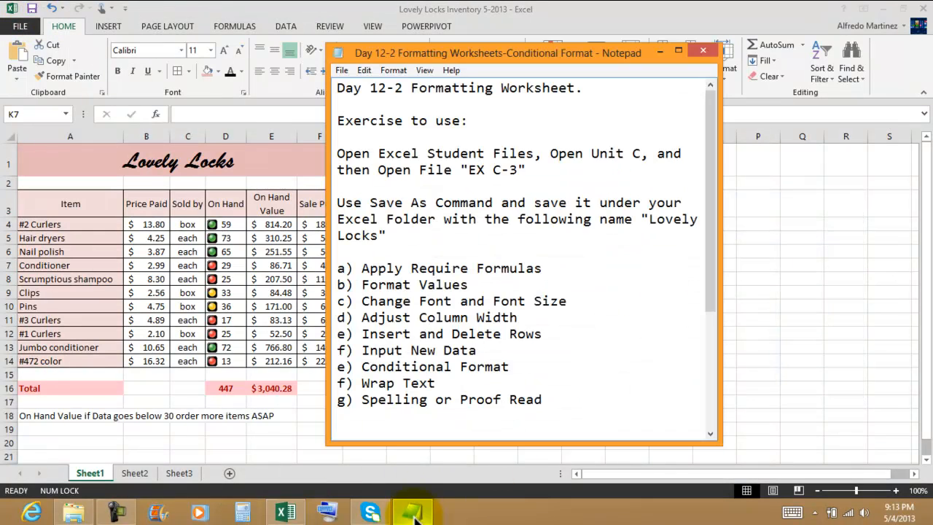
left_click(559, 269)
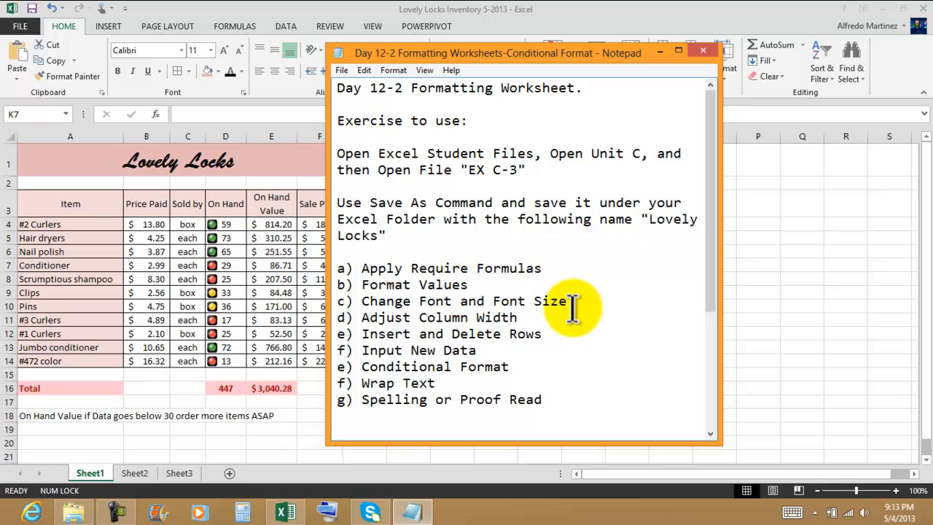
left_click(519, 318)
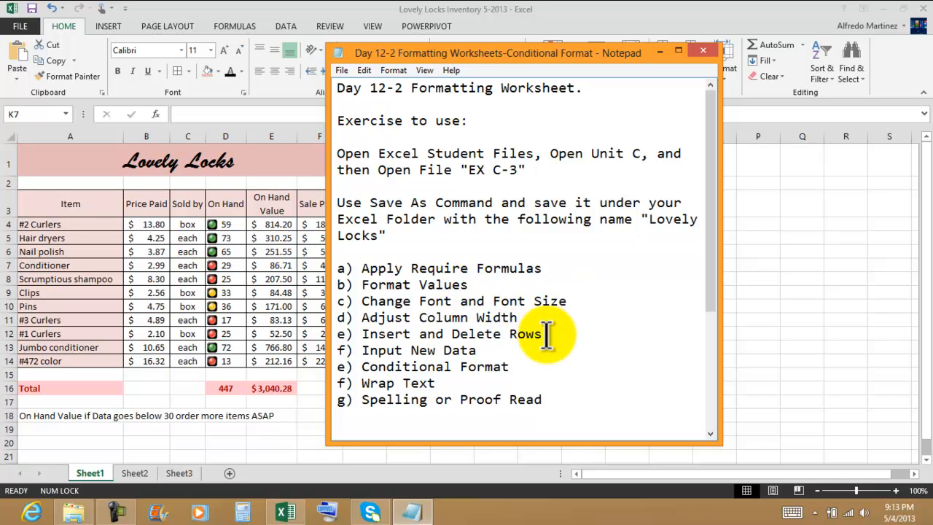
left_click(484, 349)
left_click(546, 369)
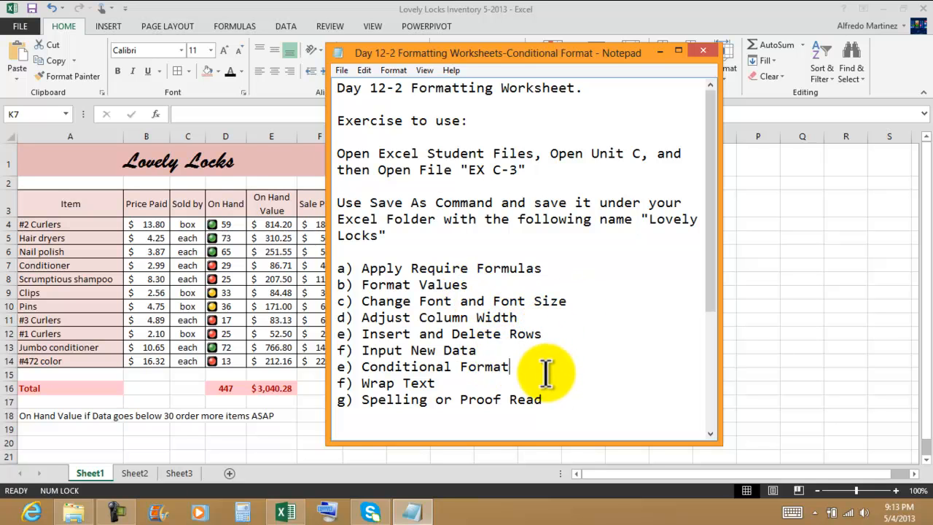
left_click(589, 399)
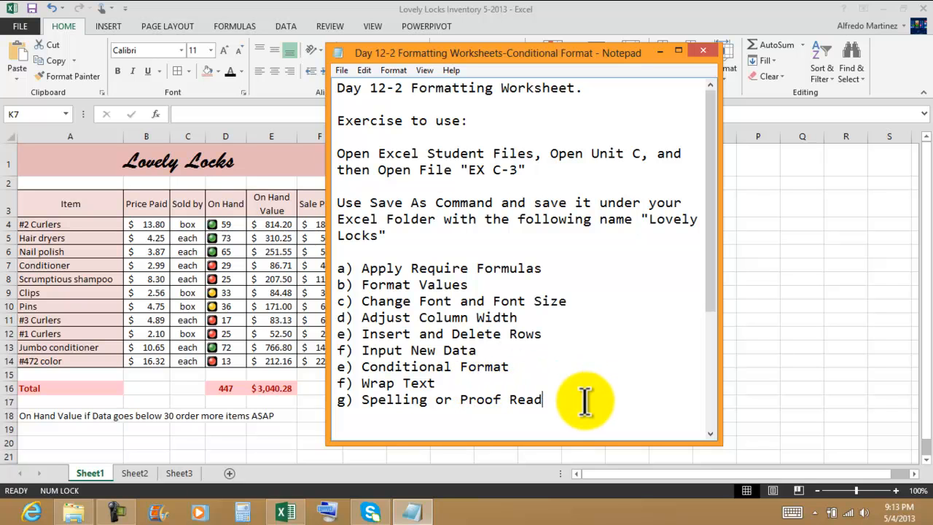
Close Notepad, the Lovely Locks workbook in Excel, and the Unit C folder window.
left_click(704, 51)
left_click(920, 11)
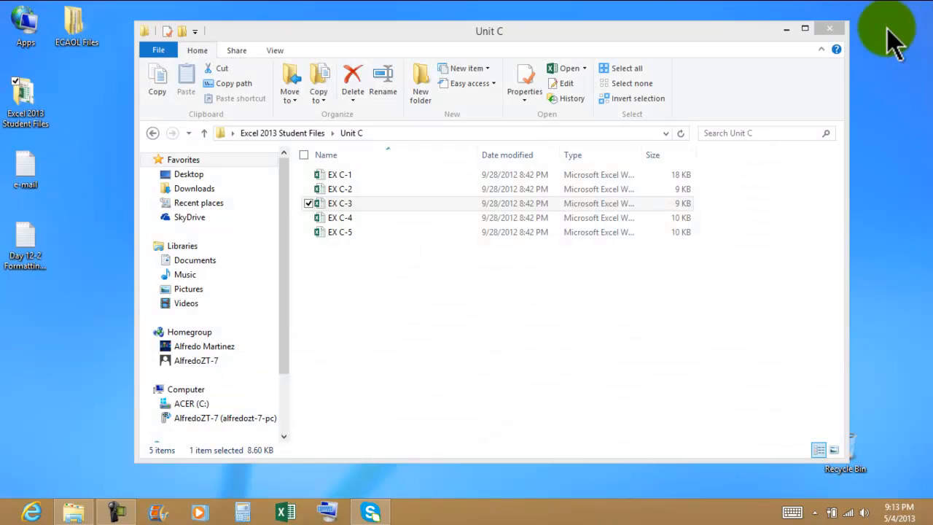
left_click(820, 32)
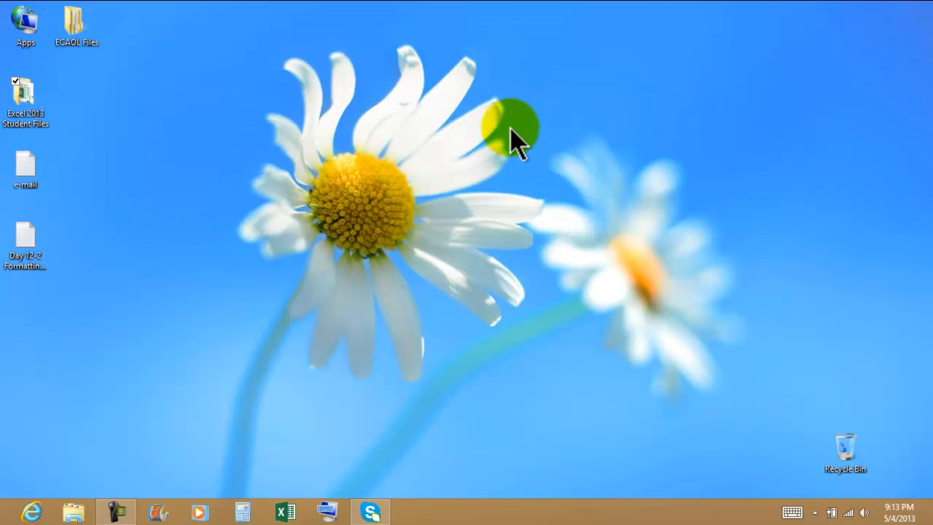